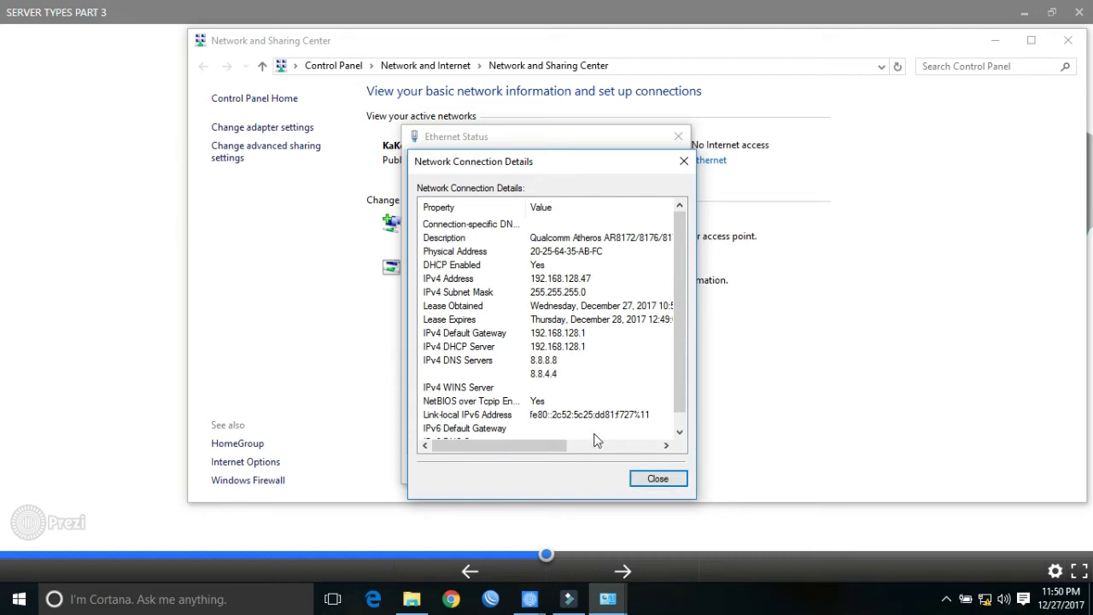
Close Ethernet Status, minimize Prezi and Network and Sharing Center, and launch Chrome
{"action": "left_click", "coordinate": [654, 480]}
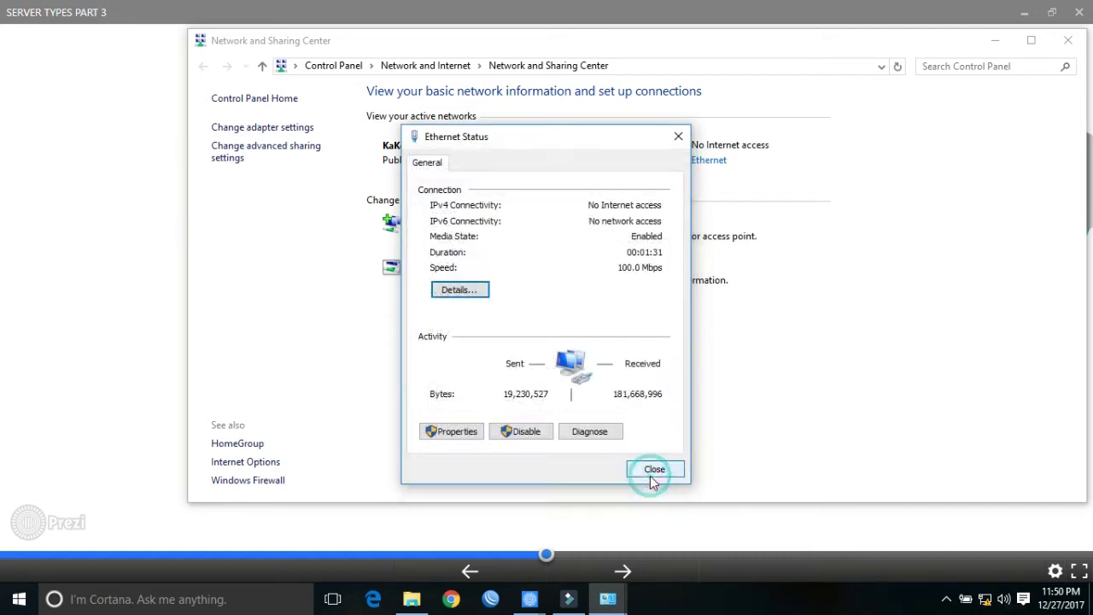
{"action": "left_click", "coordinate": [654, 470]}
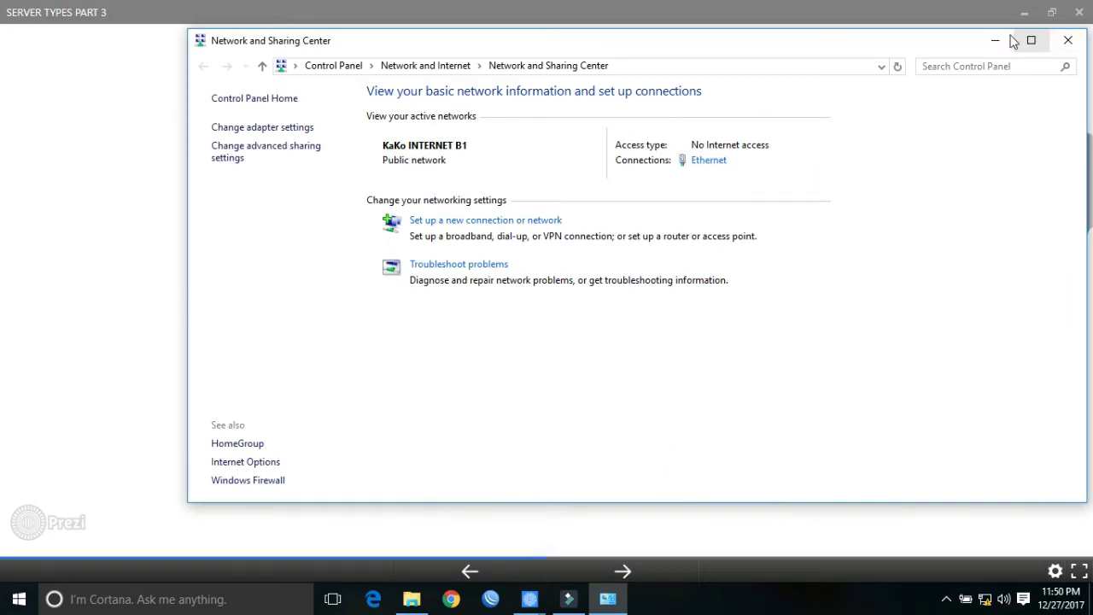
{"action": "left_click", "coordinate": [1022, 13]}
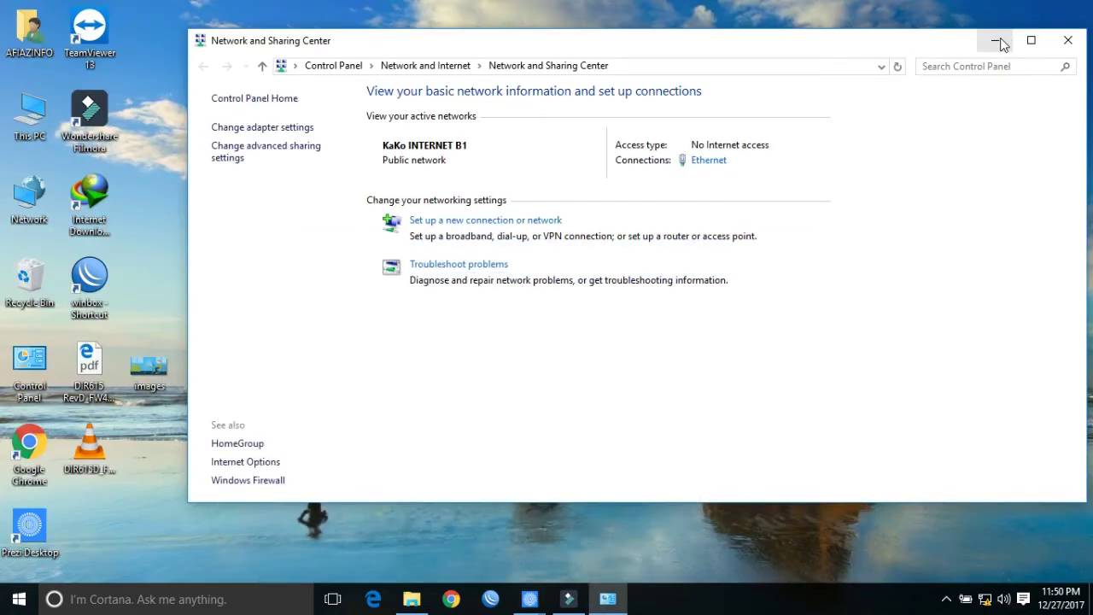
{"action": "left_click", "coordinate": [997, 41]}
{"action": "left_click", "coordinate": [452, 600]}
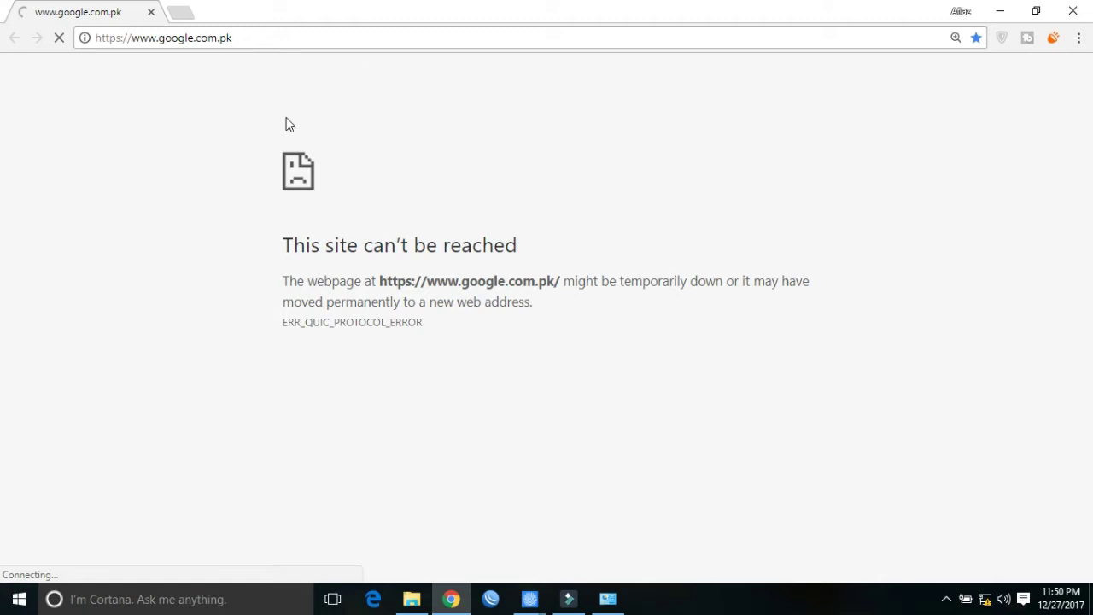
Reload the unreachable Google page and retry loading with the khan address
{"action": "left_click", "coordinate": [419, 238]}
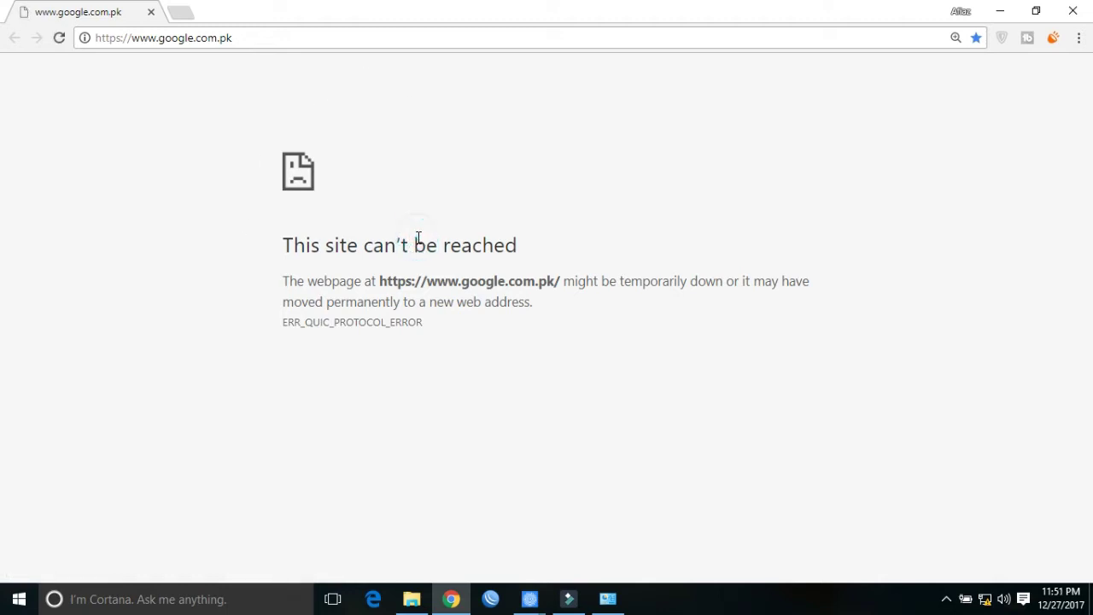
{"action": "key", "text": "F5"}
{"action": "left_click", "coordinate": [257, 34]}
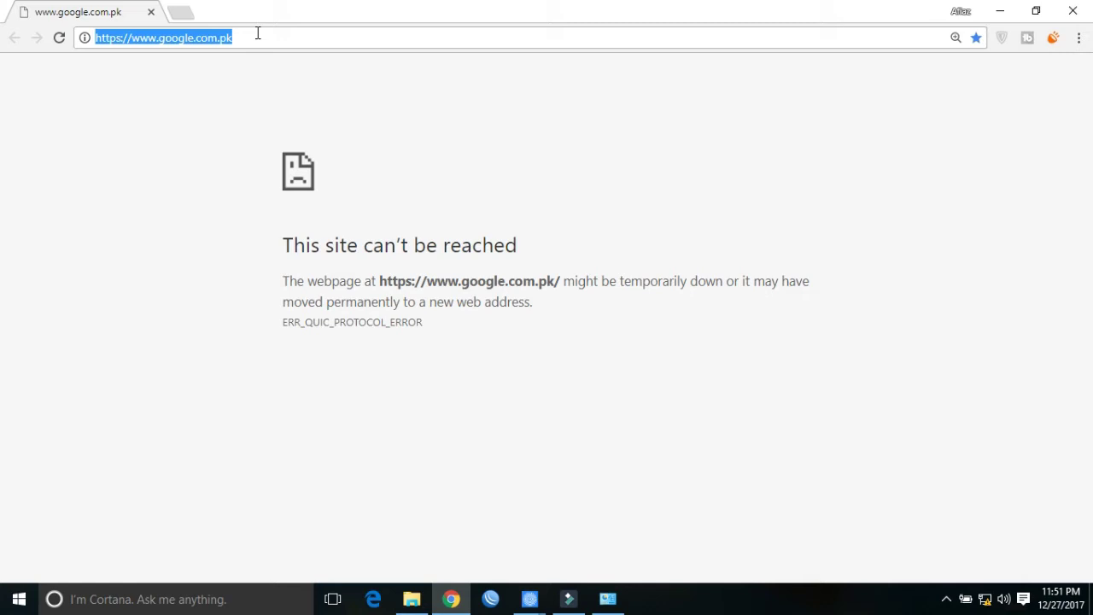
{"action": "type", "text": "khan"}
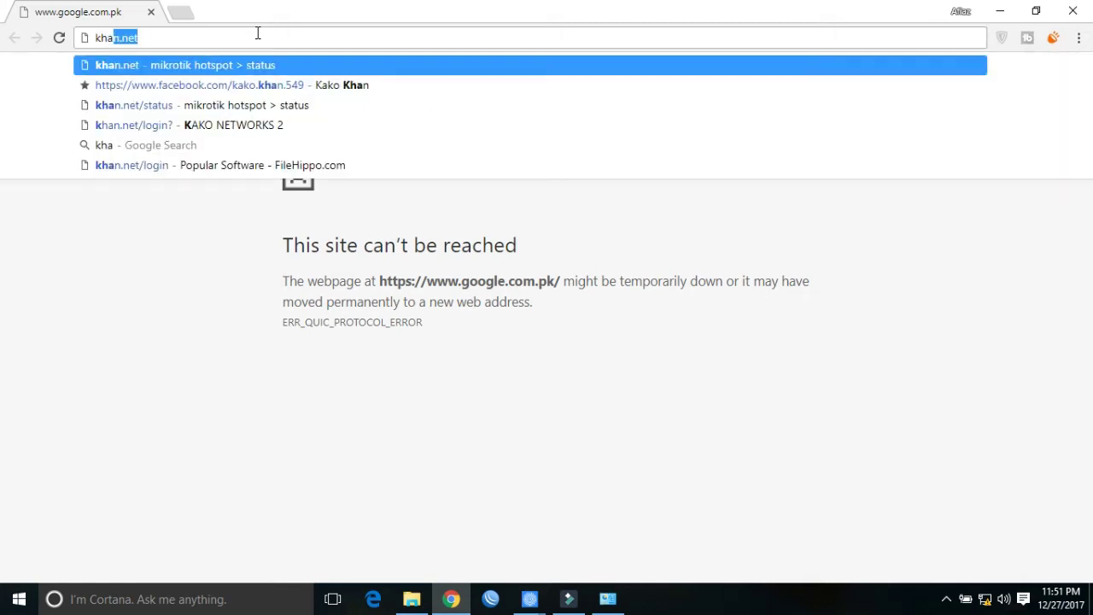
{"action": "key", "text": "BackSpace"}
{"action": "key", "text": "BackSpace"}
{"action": "key", "text": "BackSpace"}
{"action": "key", "text": "BackSpace"}
{"action": "key", "text": "BackSpace"}
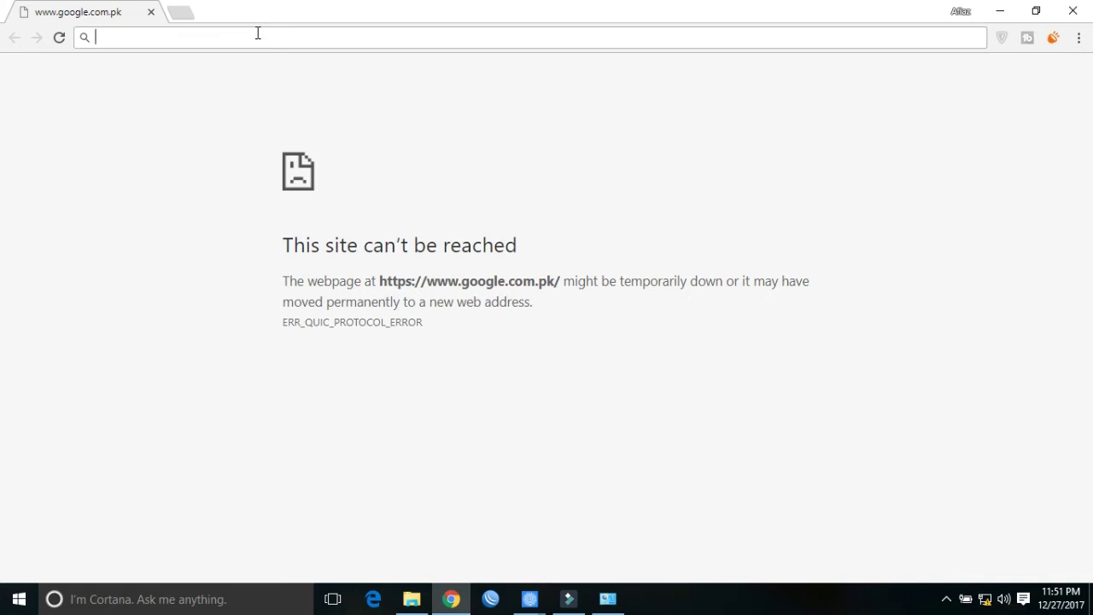
{"action": "key", "text": "F5"}
Load wateen.com, which redirects to the KAKO NETWORKS 2 hotspot login
{"action": "type", "text": "wateen.com"}
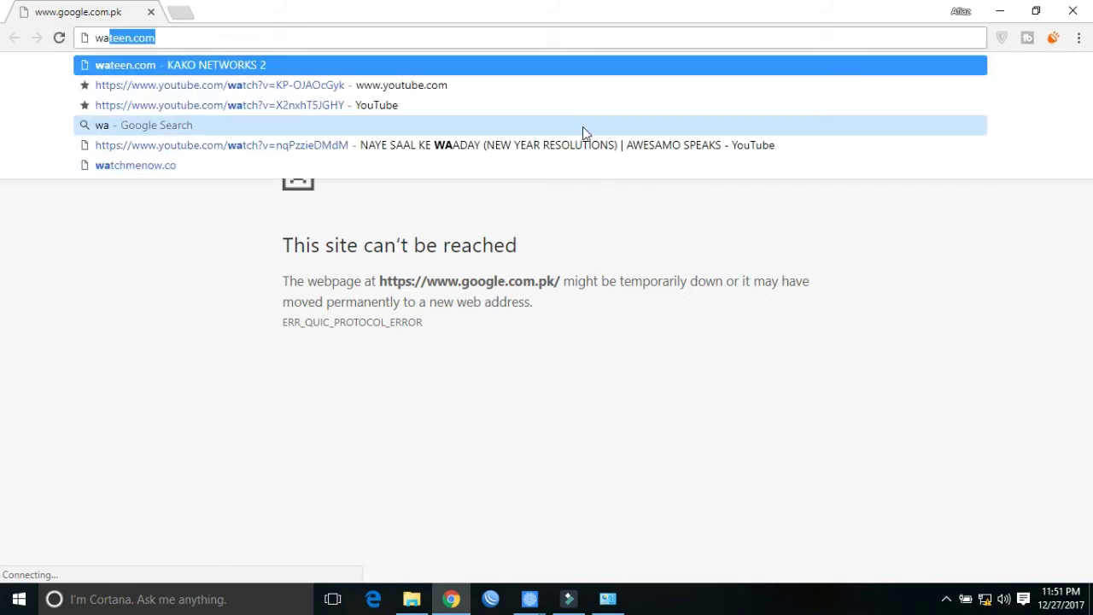
{"action": "left_click", "coordinate": [452, 37]}
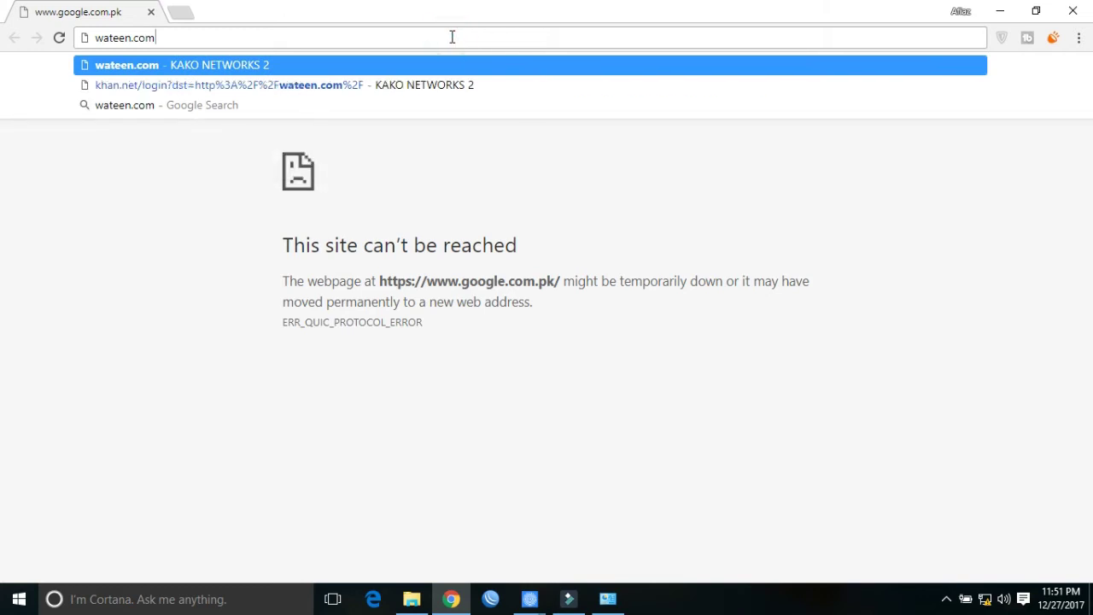
{"action": "key", "text": "Return"}
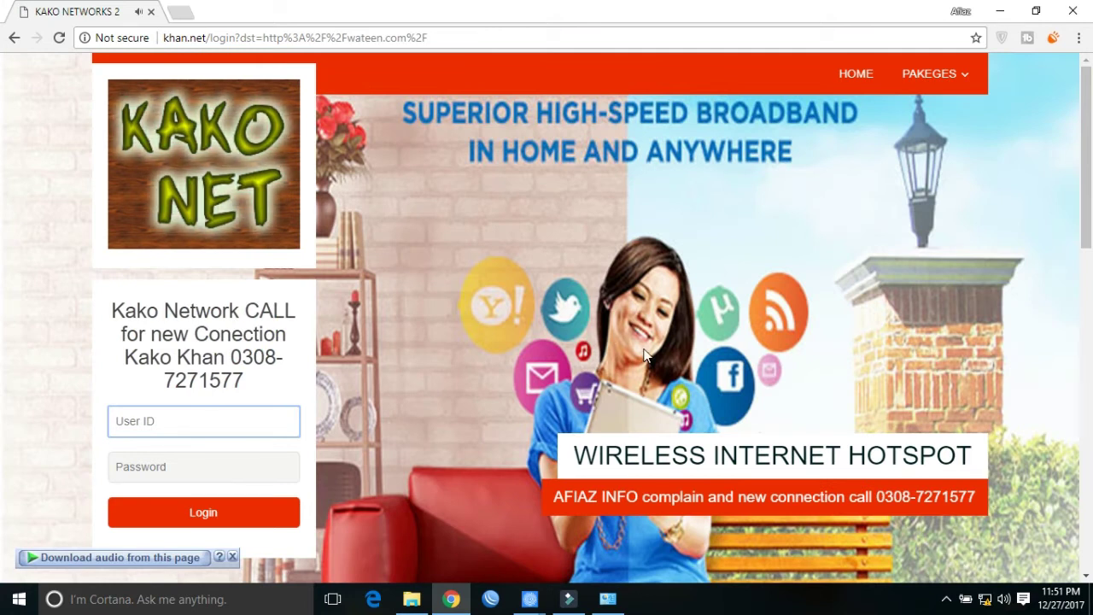
Turn the speaker volume down to 0
{"action": "left_click", "coordinate": [1005, 601]}
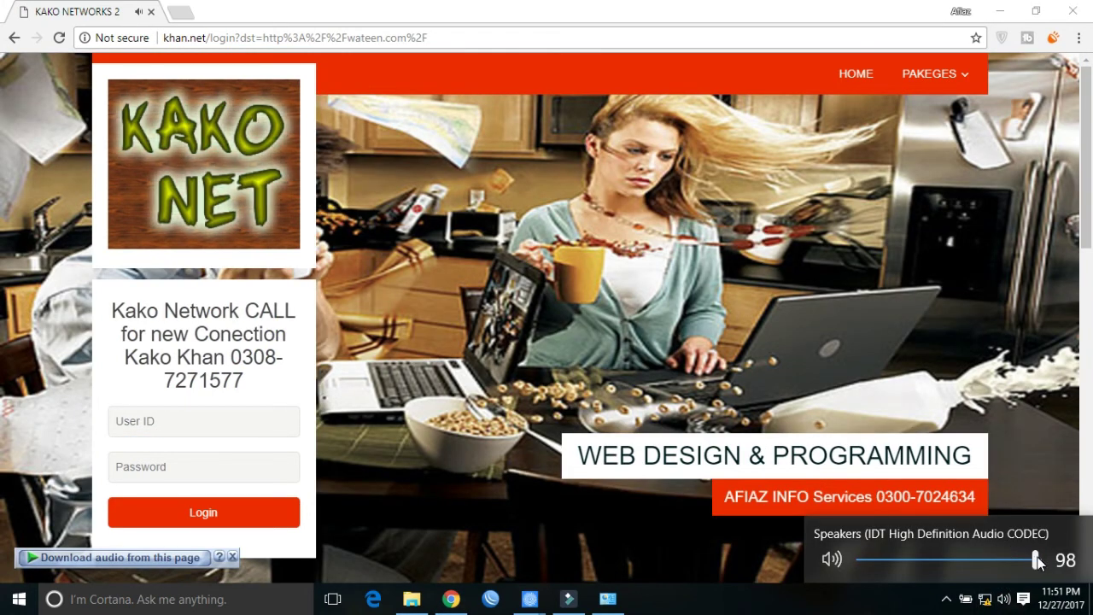
{"action": "left_click_drag", "start_coordinate": [1036, 556], "coordinate": [847, 557]}
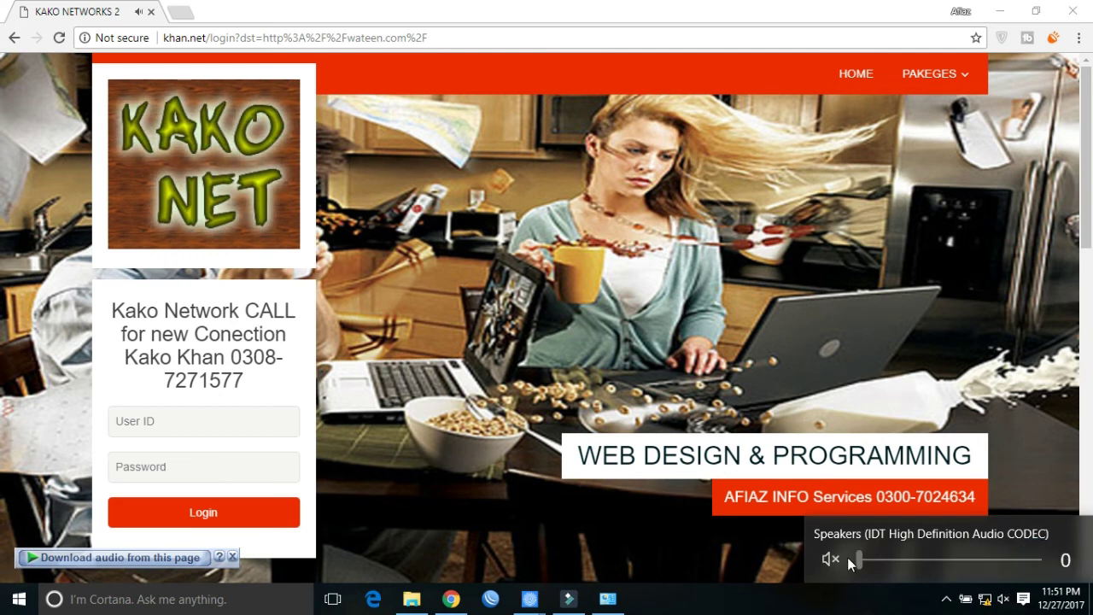
{"action": "left_click", "coordinate": [801, 604]}
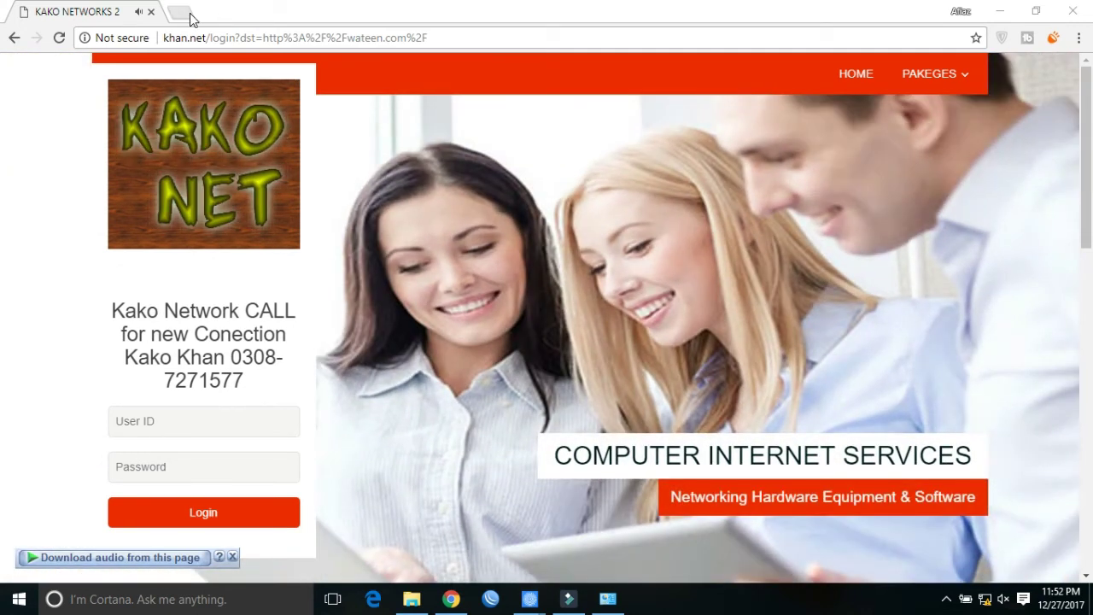
Load speedtest.net in a new tab, which also redirects to the hotspot login
{"action": "left_click", "coordinate": [189, 14]}
{"action": "left_click", "coordinate": [189, 36]}
{"action": "type", "text": "sp"}
{"action": "key", "text": "Return"}
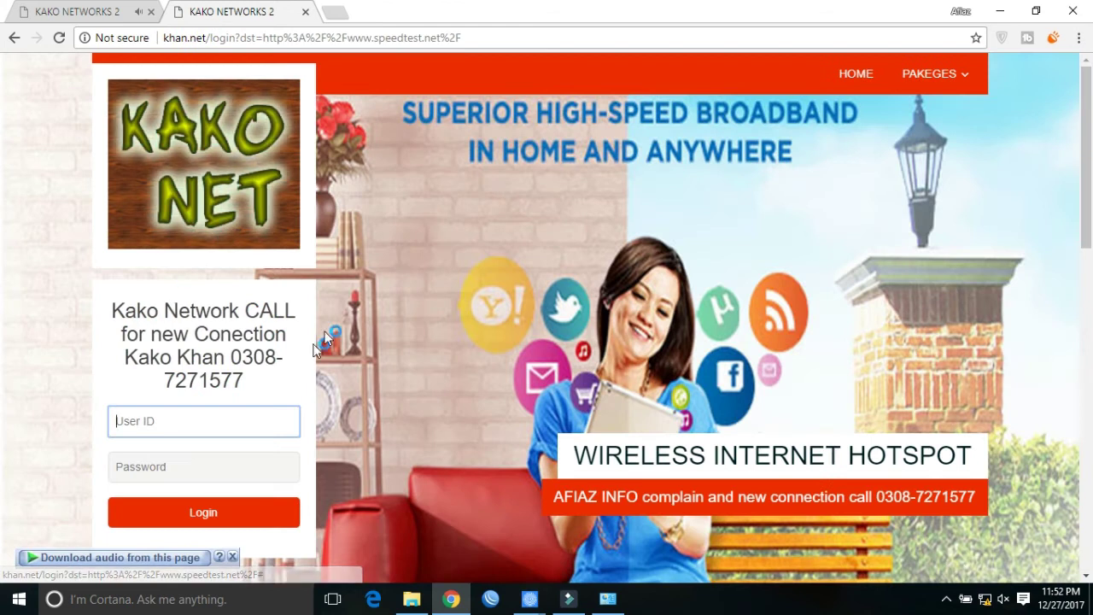
Load filehippo.com/popular/ in a third tab, then retry it over plain http
{"action": "left_click", "coordinate": [333, 12]}
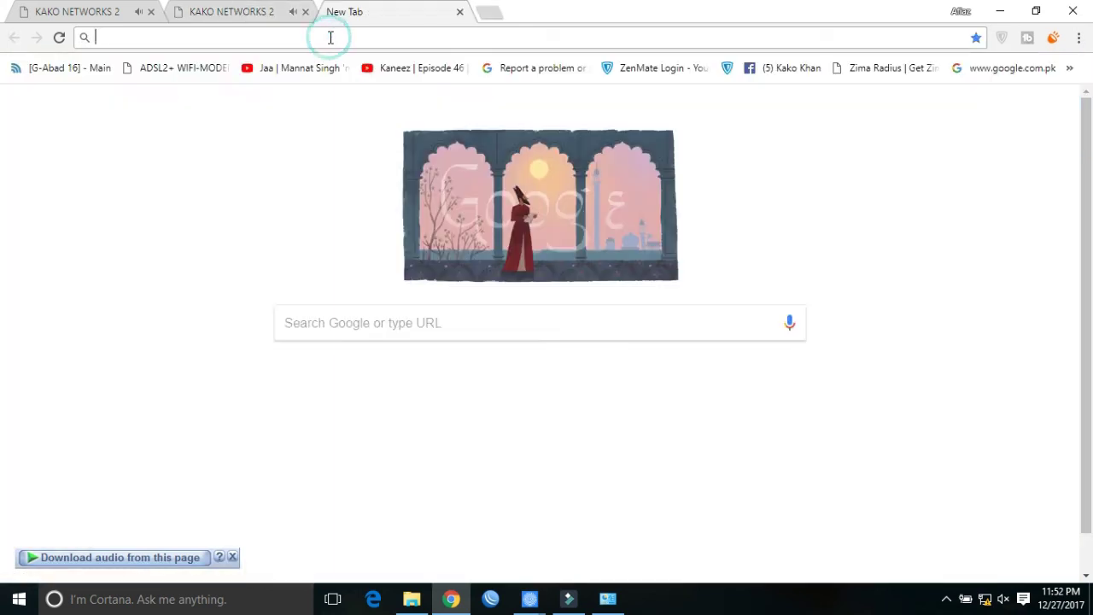
{"action": "type", "text": "file"}
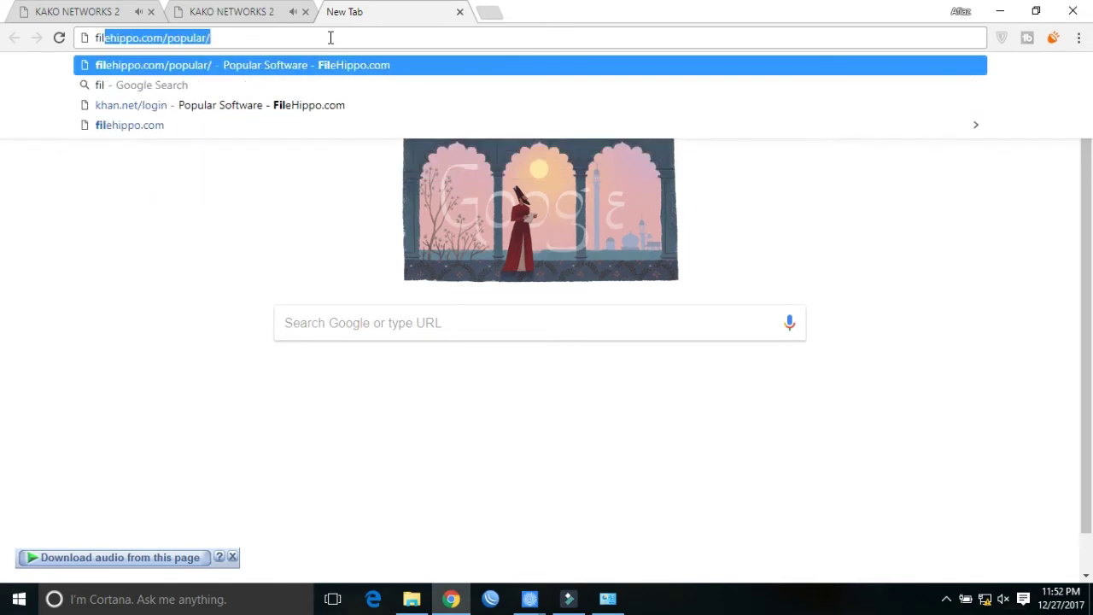
{"action": "key", "text": "Return"}
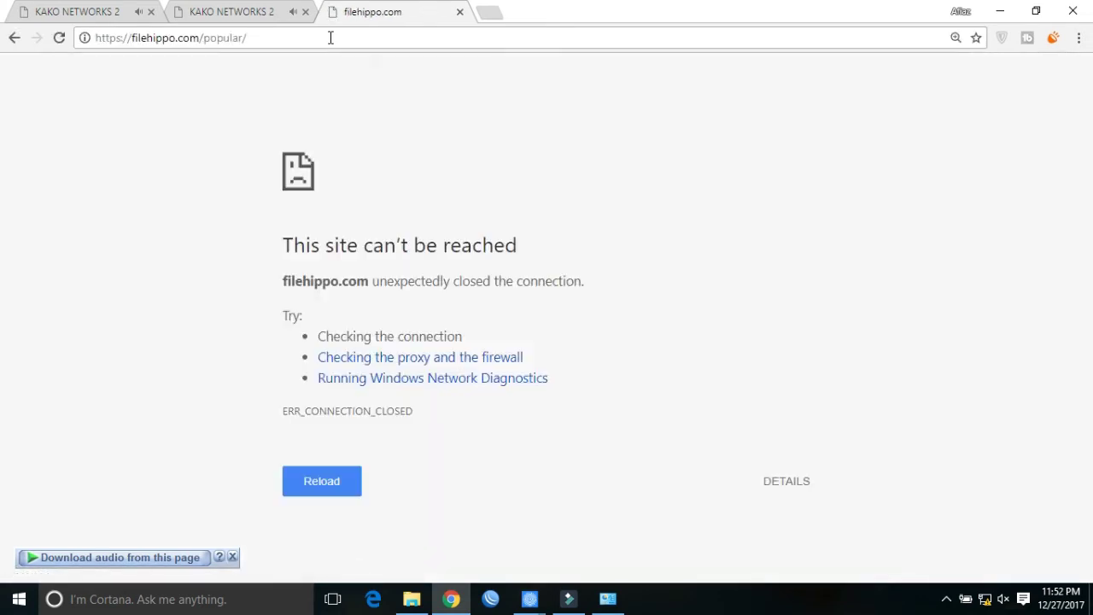
{"action": "left_click", "coordinate": [120, 38]}
{"action": "left_click", "coordinate": [119, 37]}
{"action": "key", "text": "BackSpace"}
{"action": "key", "text": "Return"}
Load minhaj.tv, then close the minhaj.tv and speedtest tabs
{"action": "left_click", "coordinate": [149, 39]}
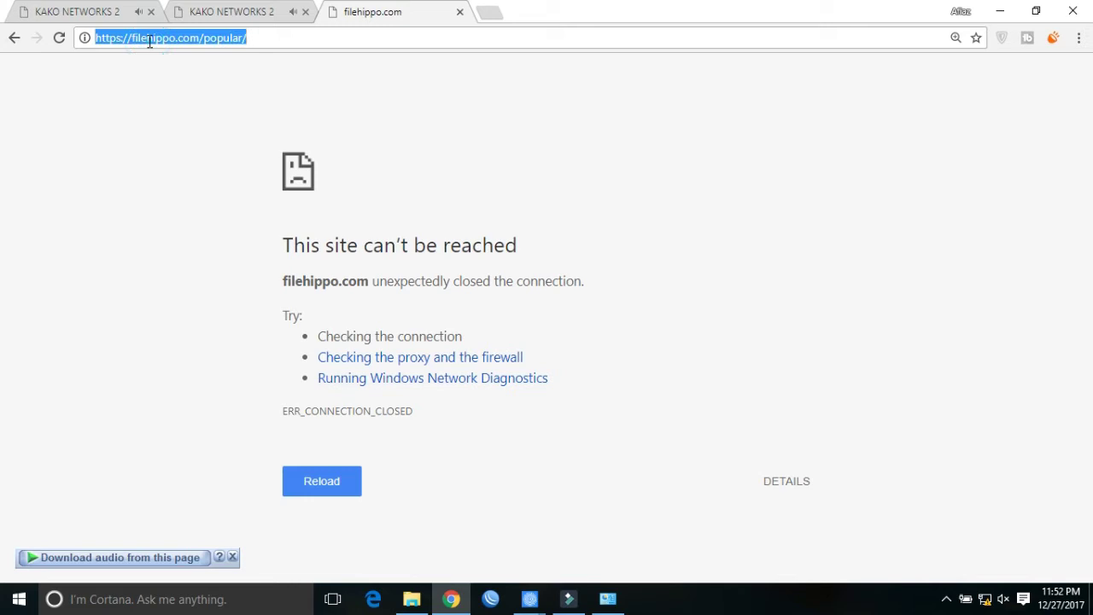
{"action": "type", "text": "m"}
{"action": "key", "text": "BackSpace"}
{"action": "key", "text": "BackSpace"}
{"action": "type", "text": "minhaj.tv"}
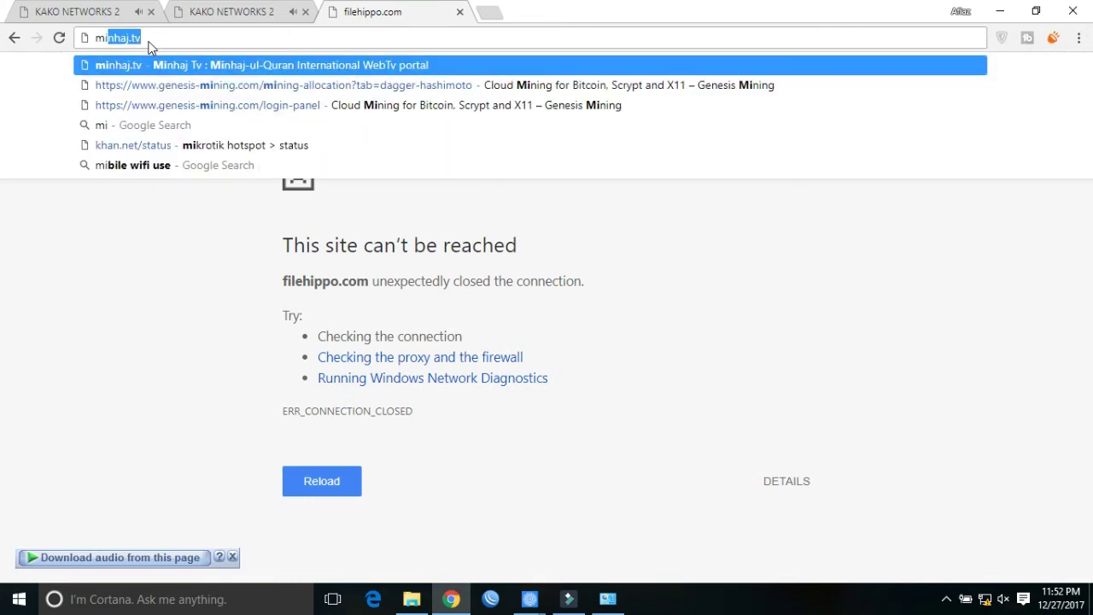
{"action": "key", "text": "Return"}
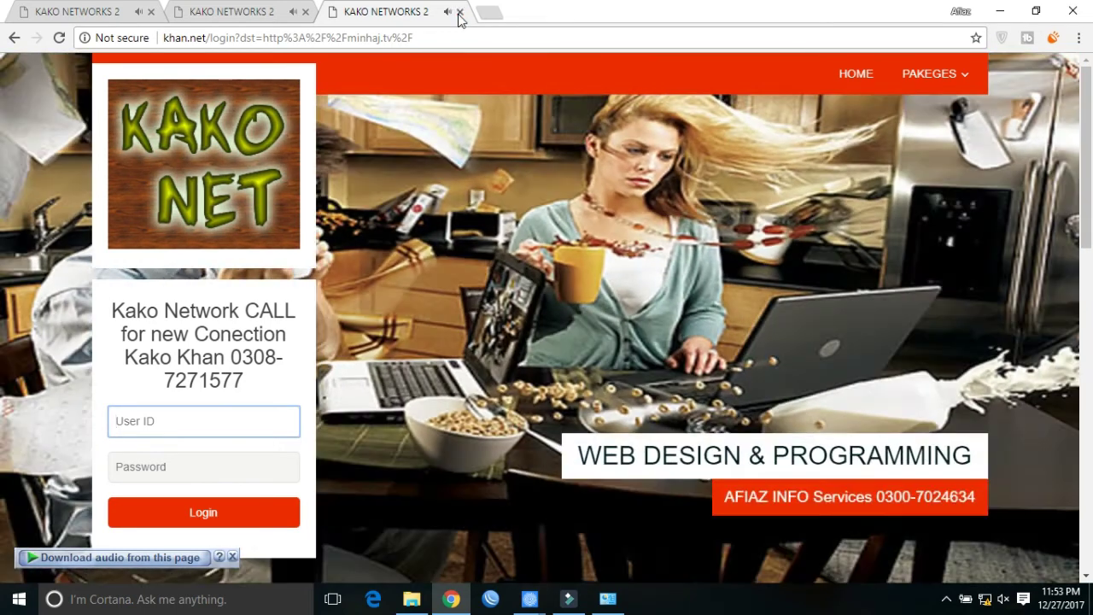
{"action": "left_click", "coordinate": [459, 13]}
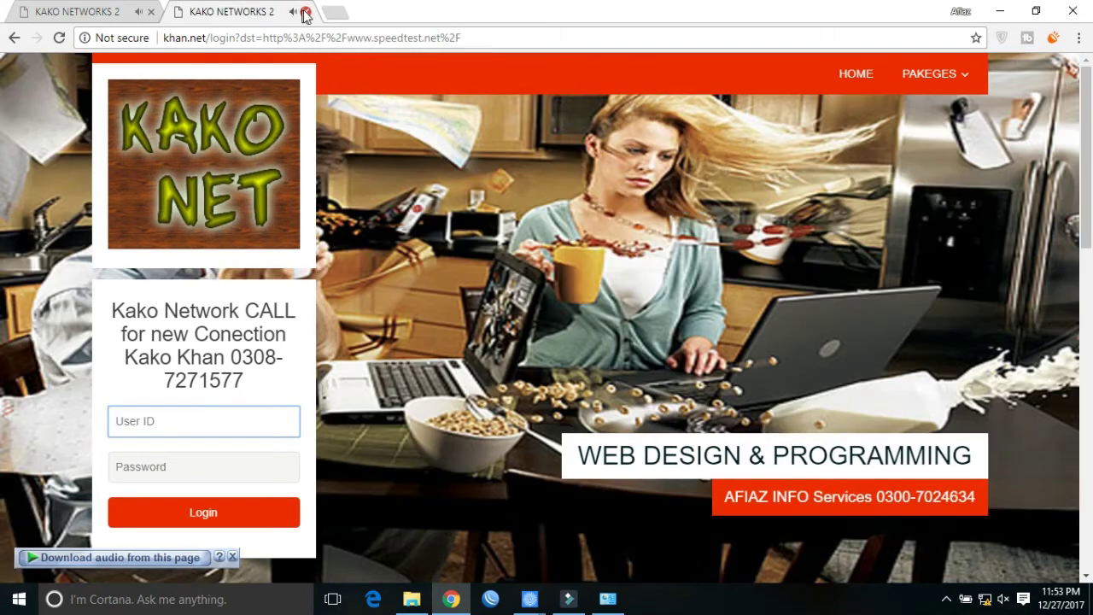
{"action": "left_click", "coordinate": [303, 12]}
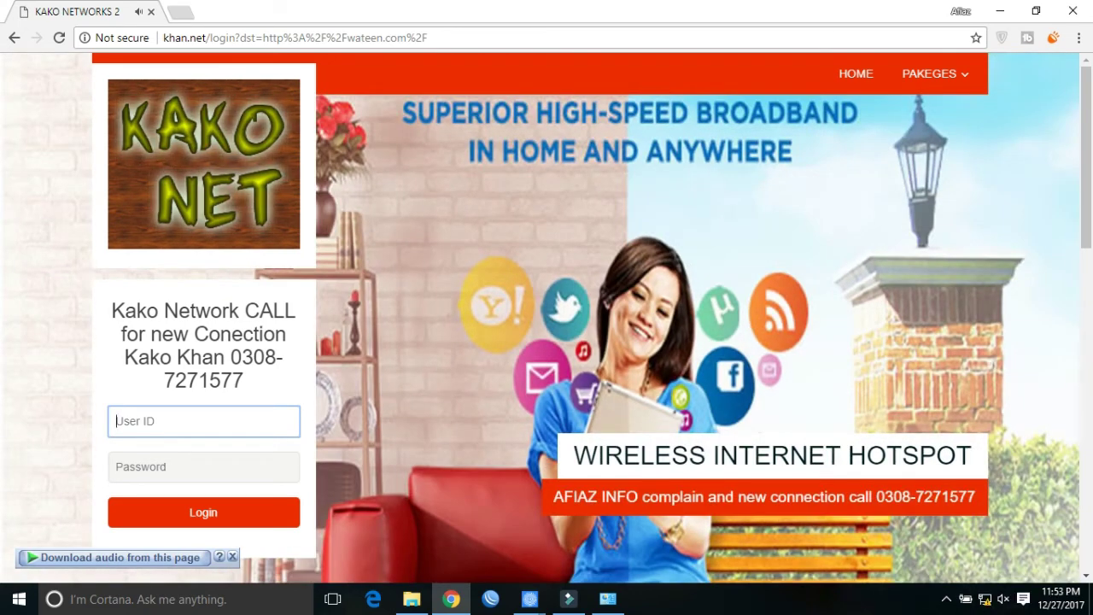
{"action": "mouse_move", "coordinate": [531, 600]}
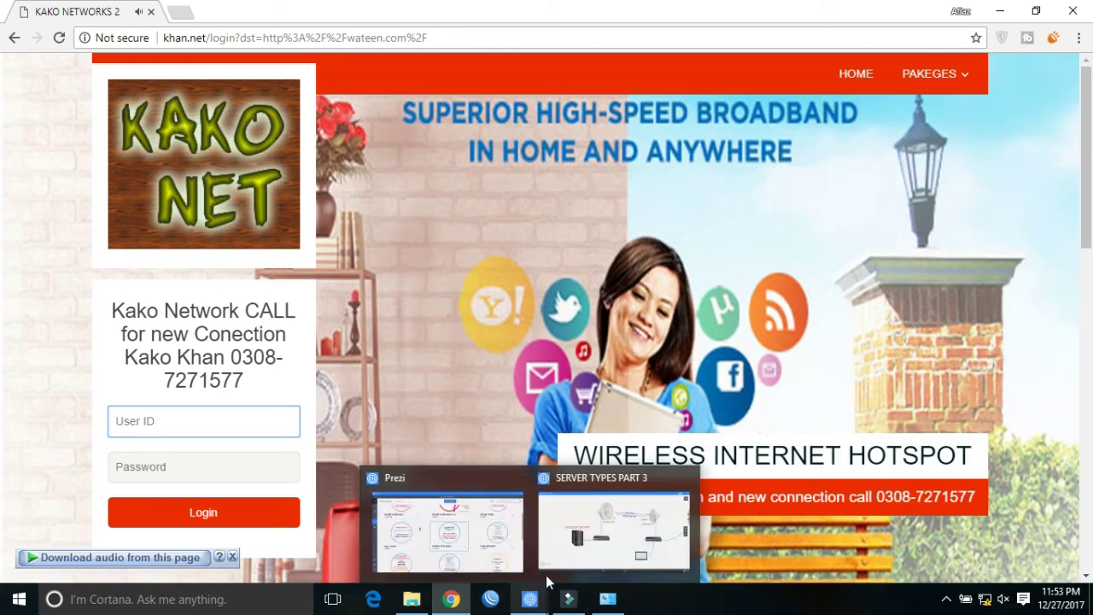
{"action": "left_click", "coordinate": [605, 539]}
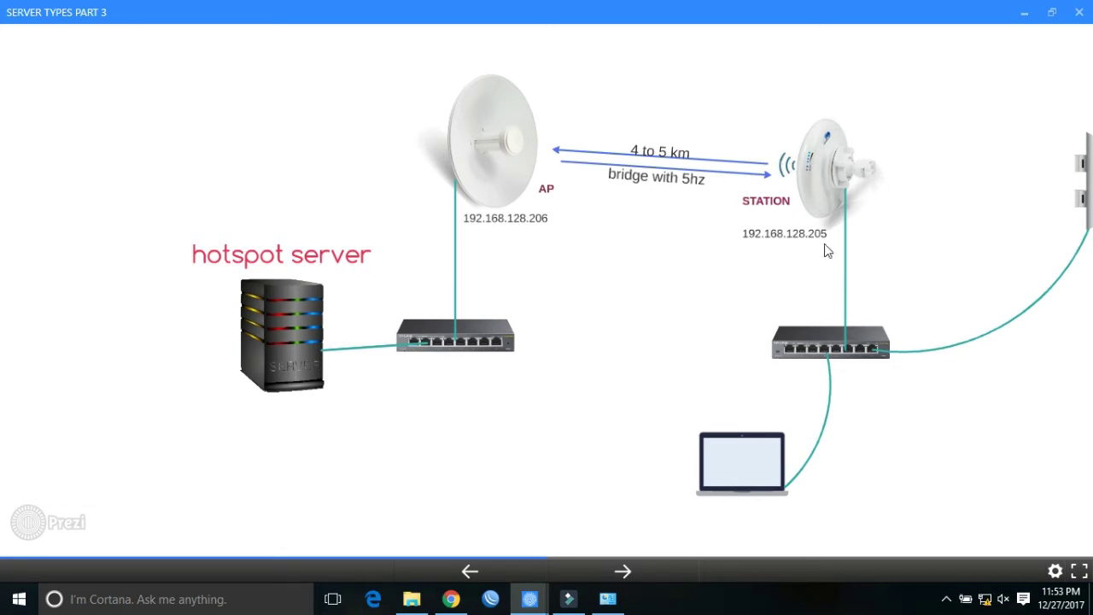
{"action": "left_click", "coordinate": [1022, 14]}
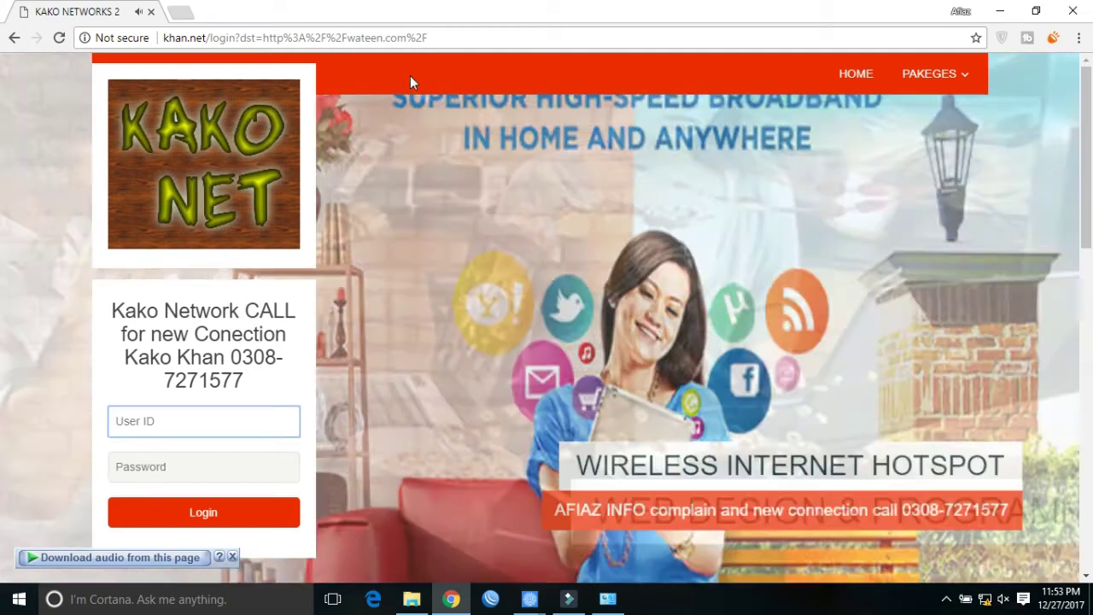
Load khan.net from the suggested address and open a new blank tab beside it
{"action": "left_click", "coordinate": [379, 38]}
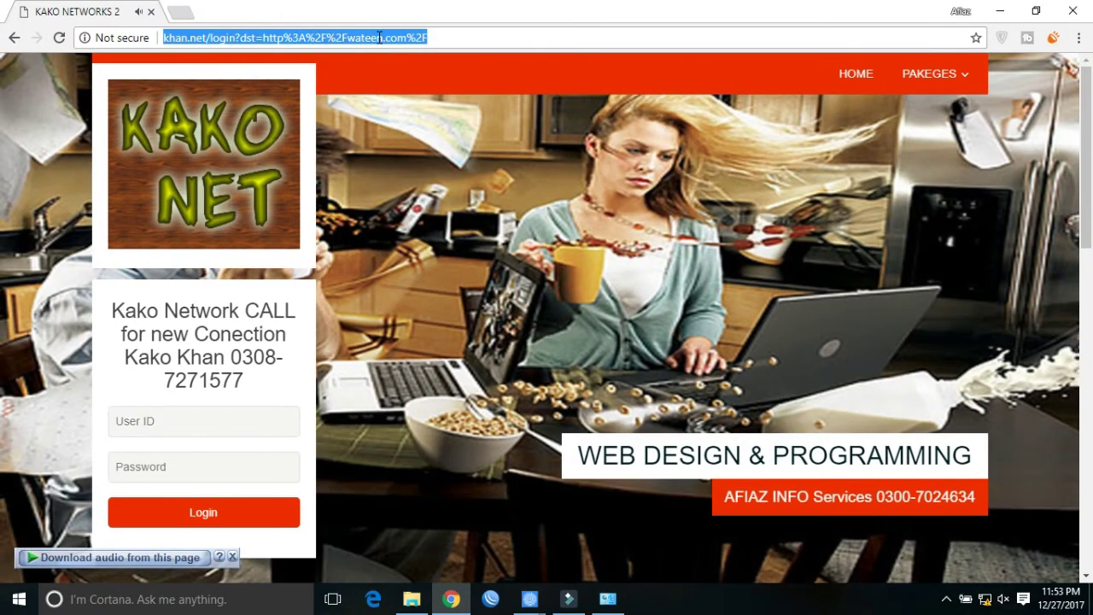
{"action": "type", "text": "khan"}
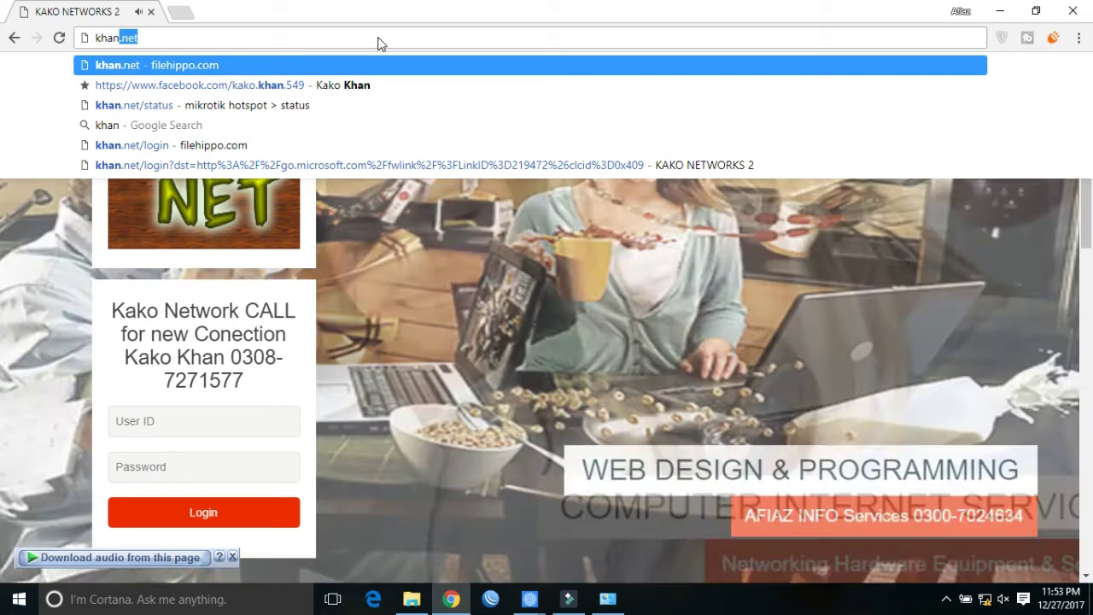
{"action": "left_click", "coordinate": [379, 37]}
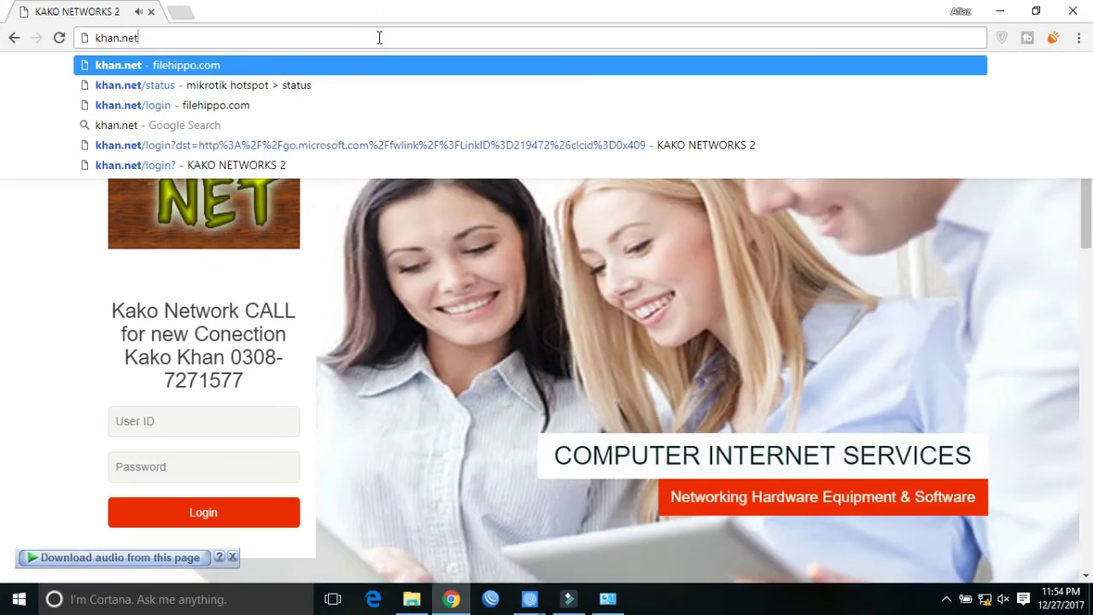
{"action": "key", "text": "Return"}
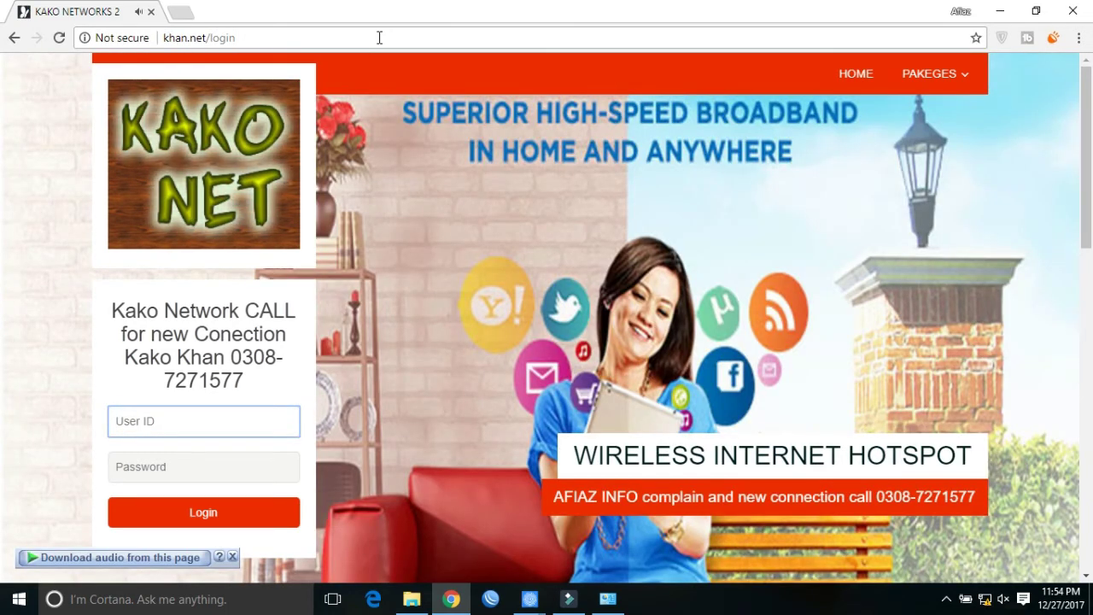
{"action": "left_click", "coordinate": [186, 16]}
{"action": "left_click", "coordinate": [185, 31]}
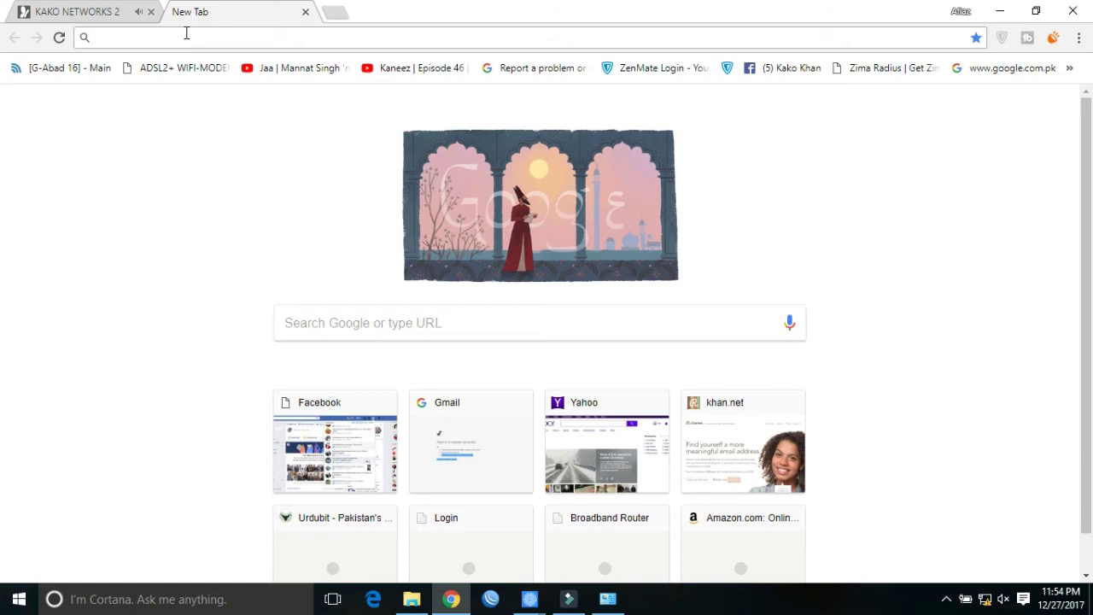
Load speedtest.net in the new tab and resize Chrome to a narrow right-side window
{"action": "type", "text": "sp"}
{"action": "key", "text": "Return"}
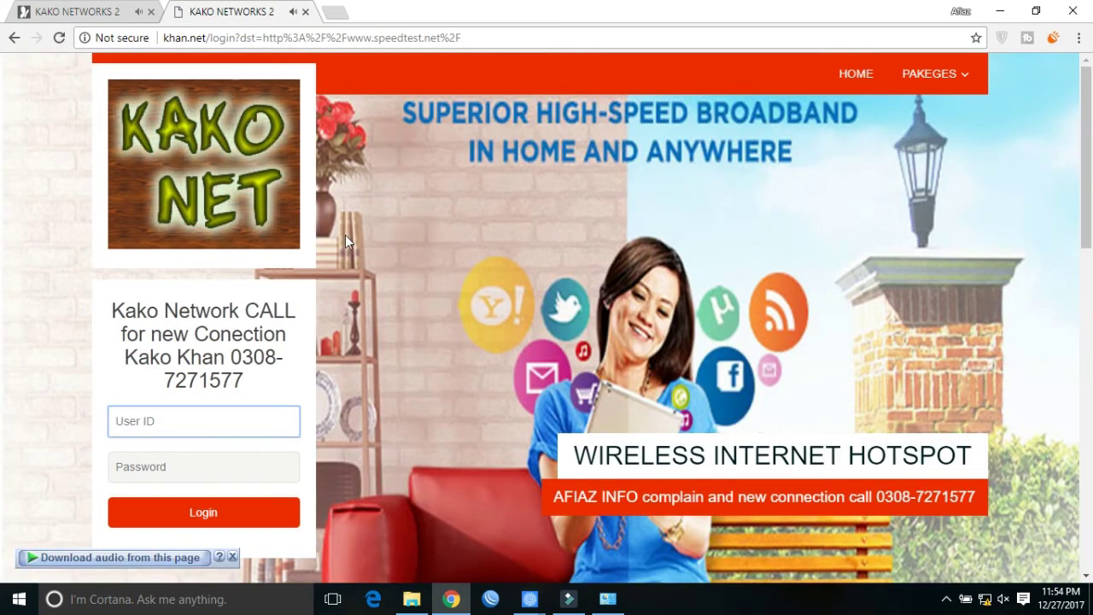
{"action": "double_click", "coordinate": [714, 7]}
{"action": "left_click_drag", "start_coordinate": [908, 27], "coordinate": [908, 21]}
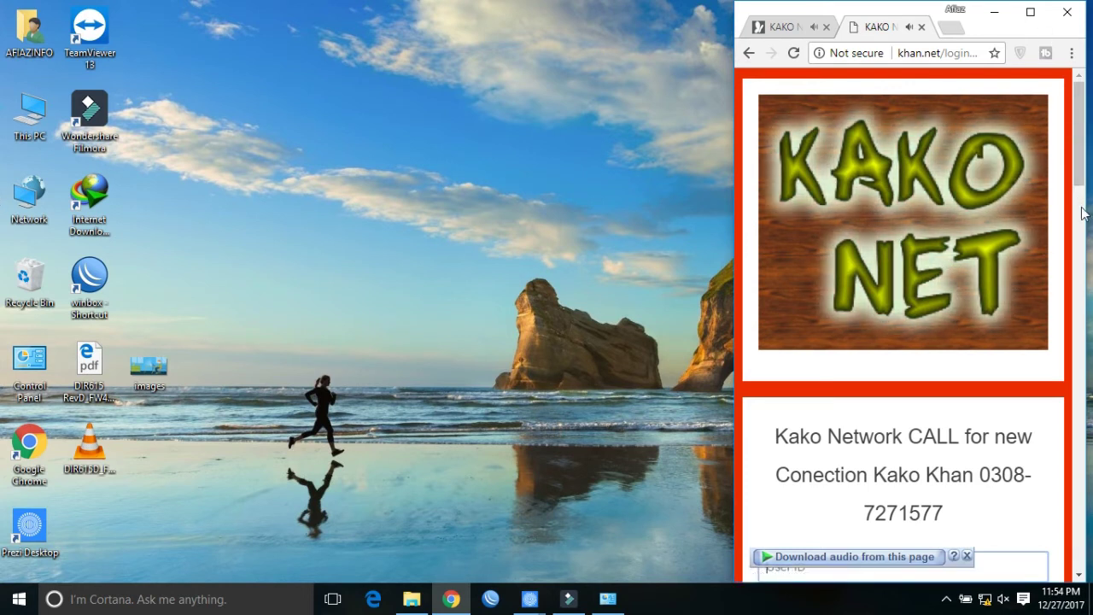
{"action": "mouse_move", "coordinate": [1078, 186]}
{"action": "left_mouse_down"}
{"action": "mouse_move", "coordinate": [1085, 279]}
{"action": "mouse_move", "coordinate": [1075, 189]}
{"action": "mouse_move", "coordinate": [1075, 201]}
{"action": "left_mouse_up"}
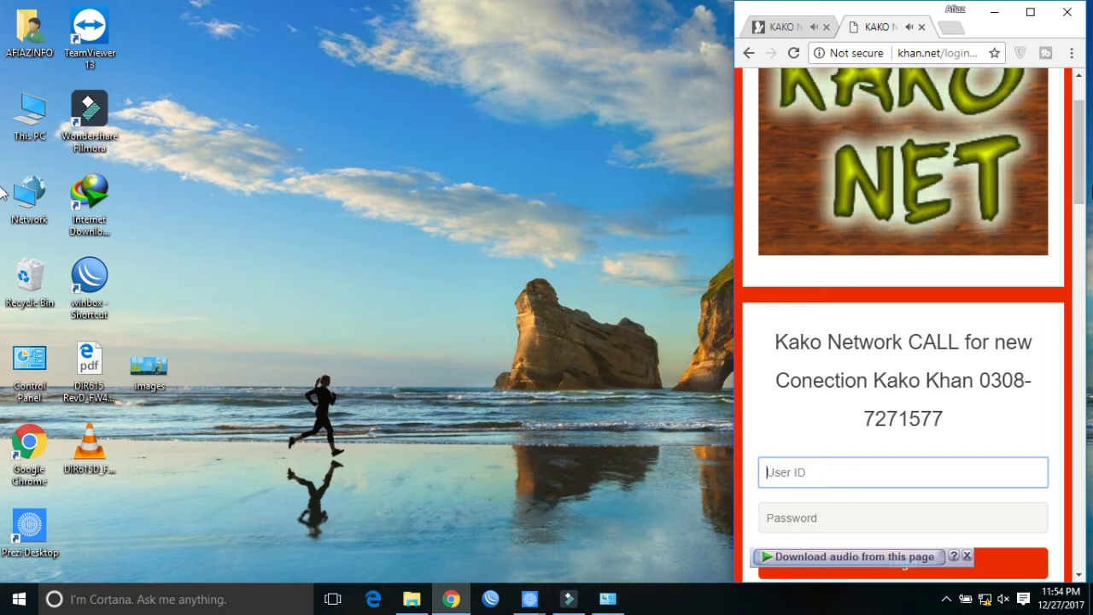
{"action": "left_click", "coordinate": [1030, 12]}
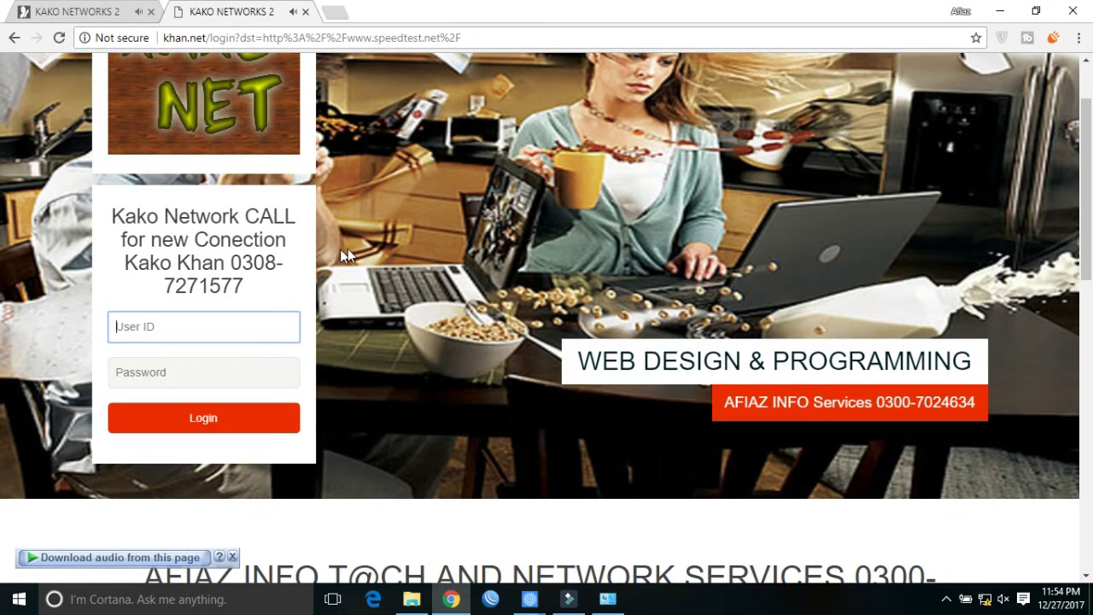
{"action": "double_click", "coordinate": [527, 11]}
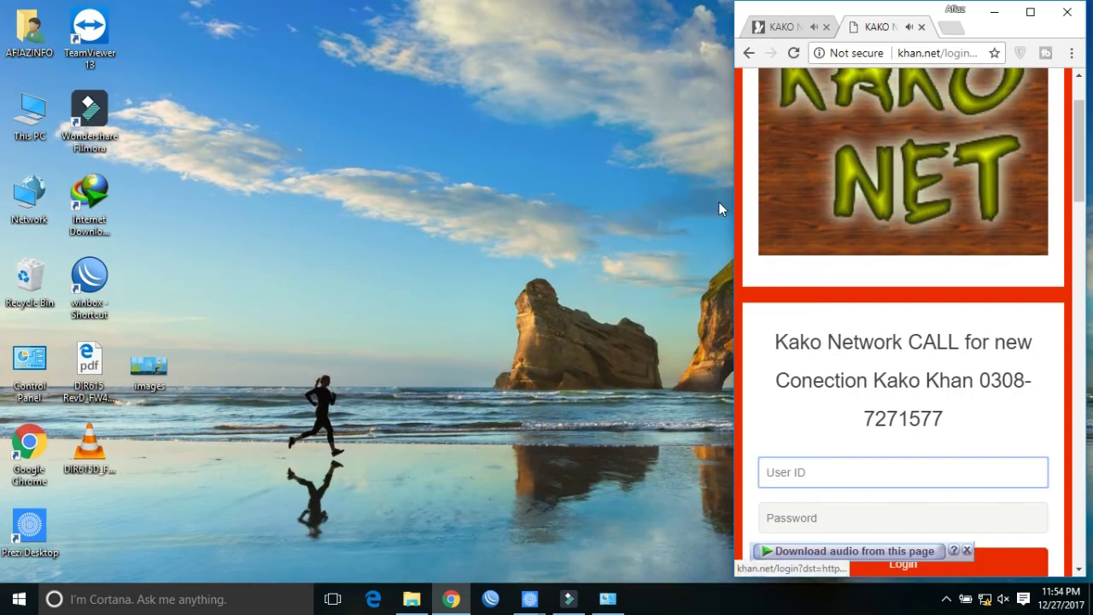
Widen the browser window leftward and maximize it to full screen
{"action": "left_click_drag", "start_coordinate": [730, 206], "coordinate": [317, 186]}
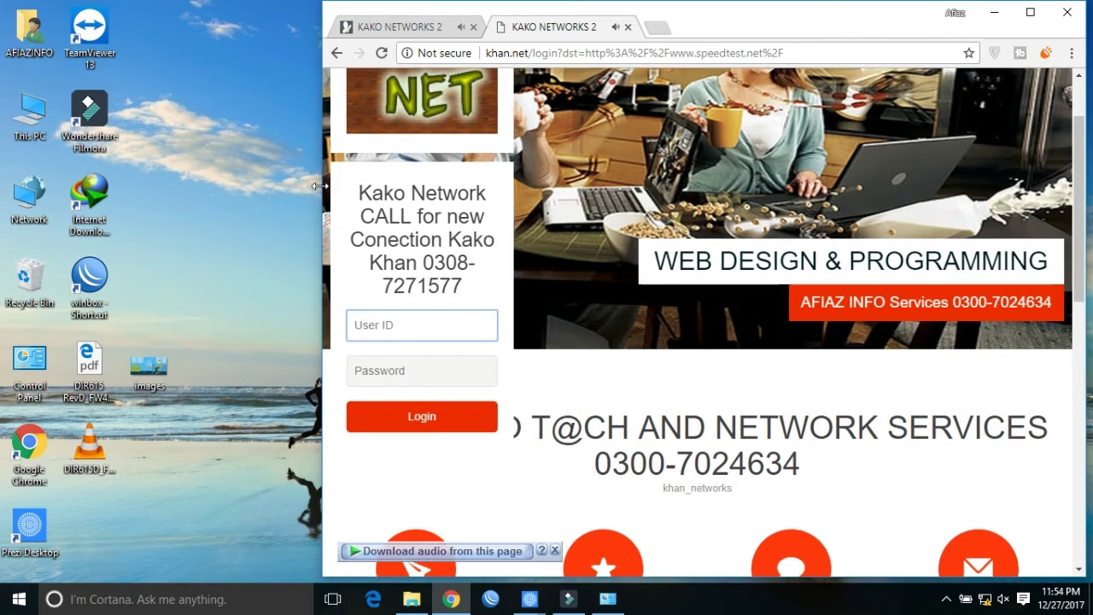
{"action": "double_click", "coordinate": [782, 22]}
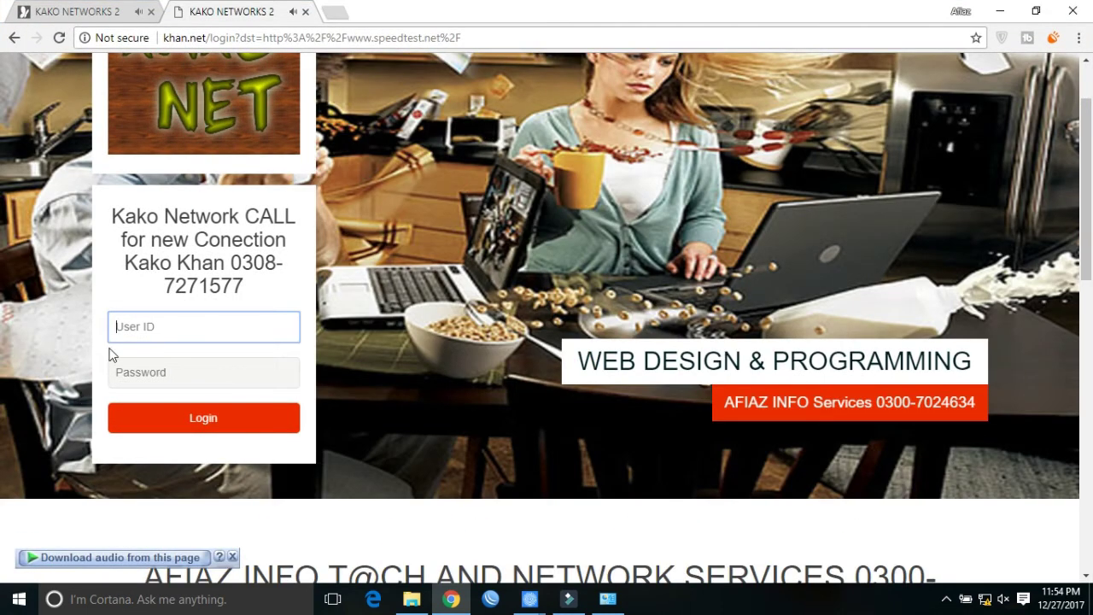
{"action": "scroll", "coordinate": [320, 303], "scroll_direction": "up", "scroll_amount": 1}
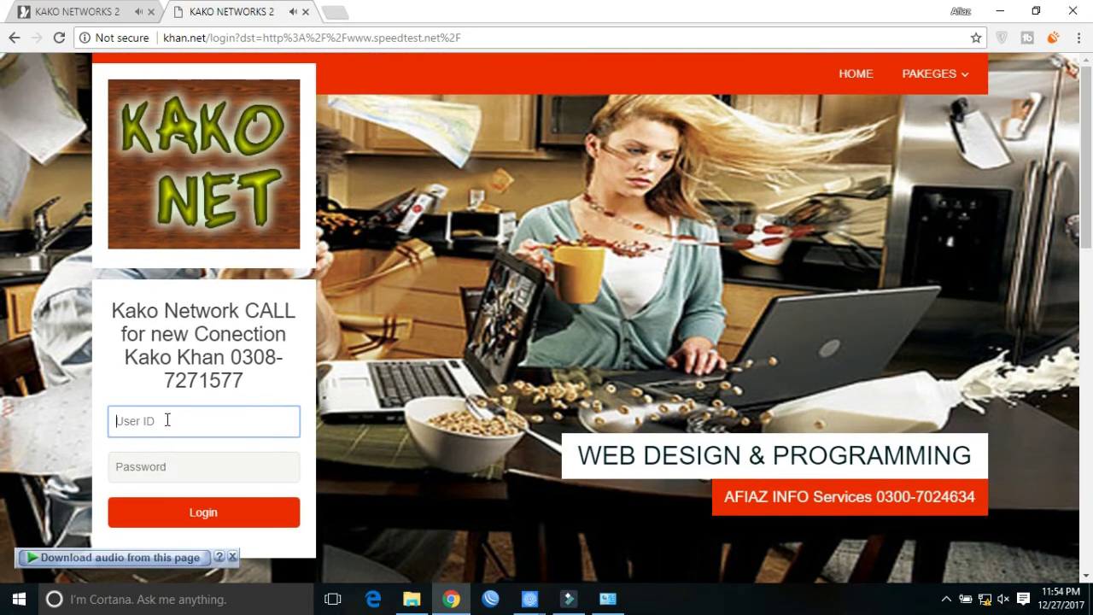
Submit the hotspot login with user ID admin and a password
{"action": "left_click", "coordinate": [167, 419]}
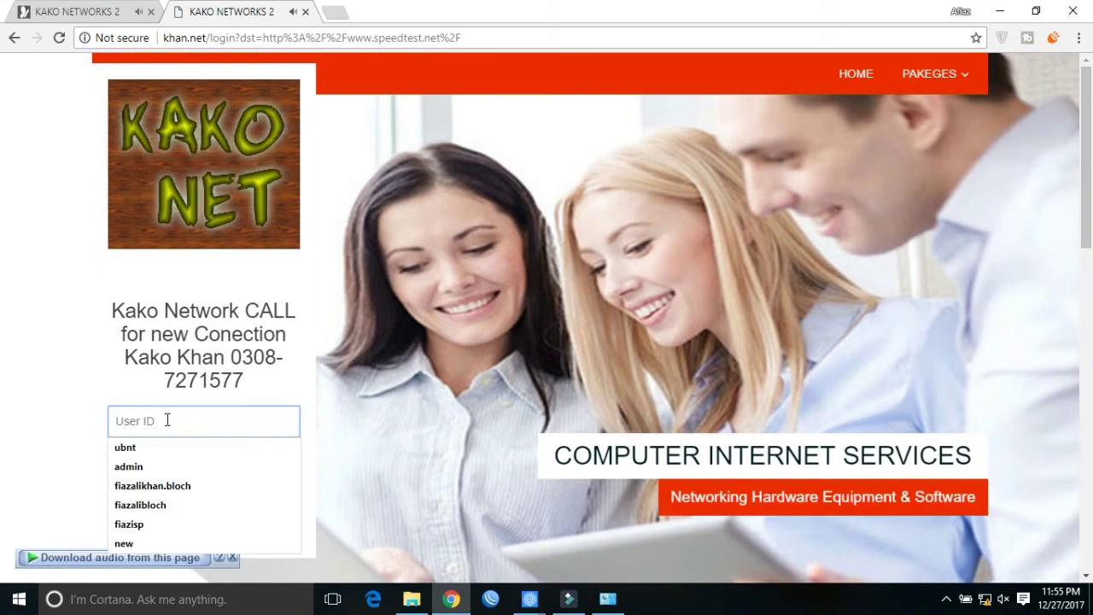
{"action": "left_click", "coordinate": [167, 419]}
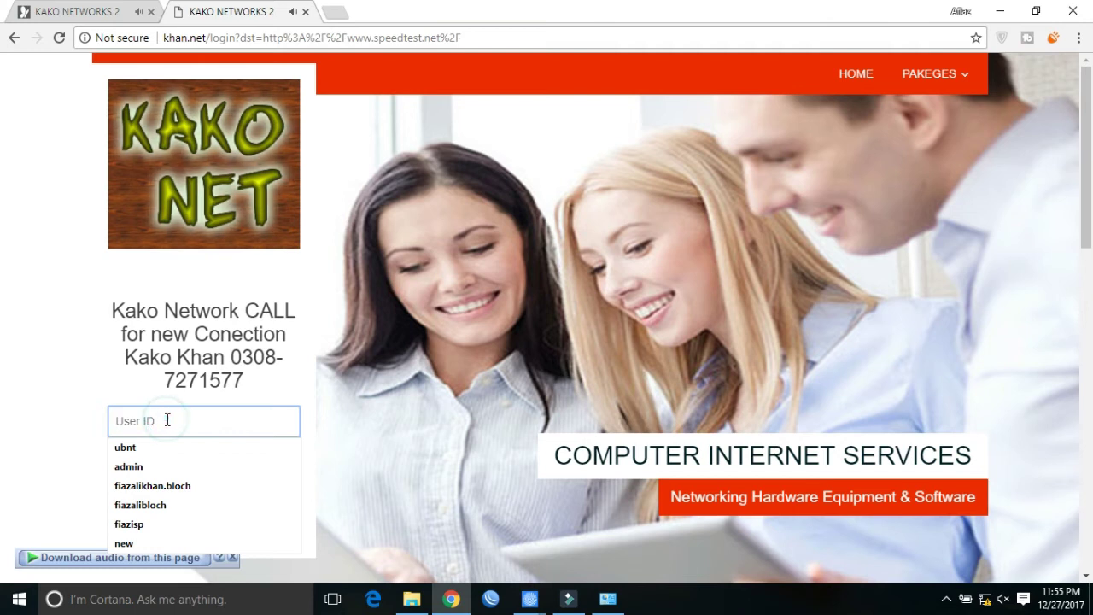
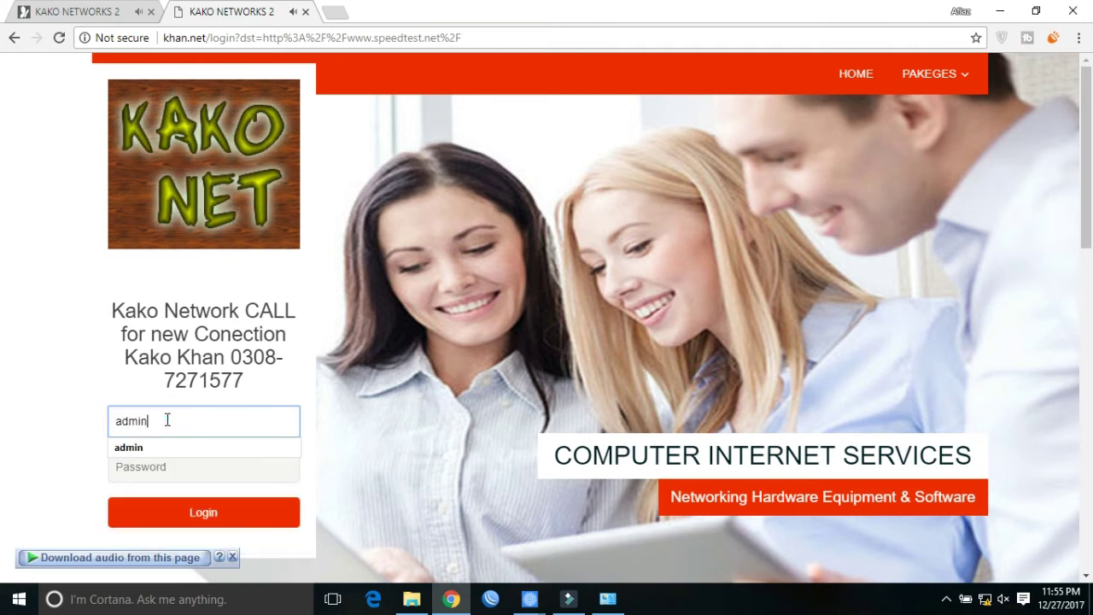
{"action": "key", "text": "Tab"}
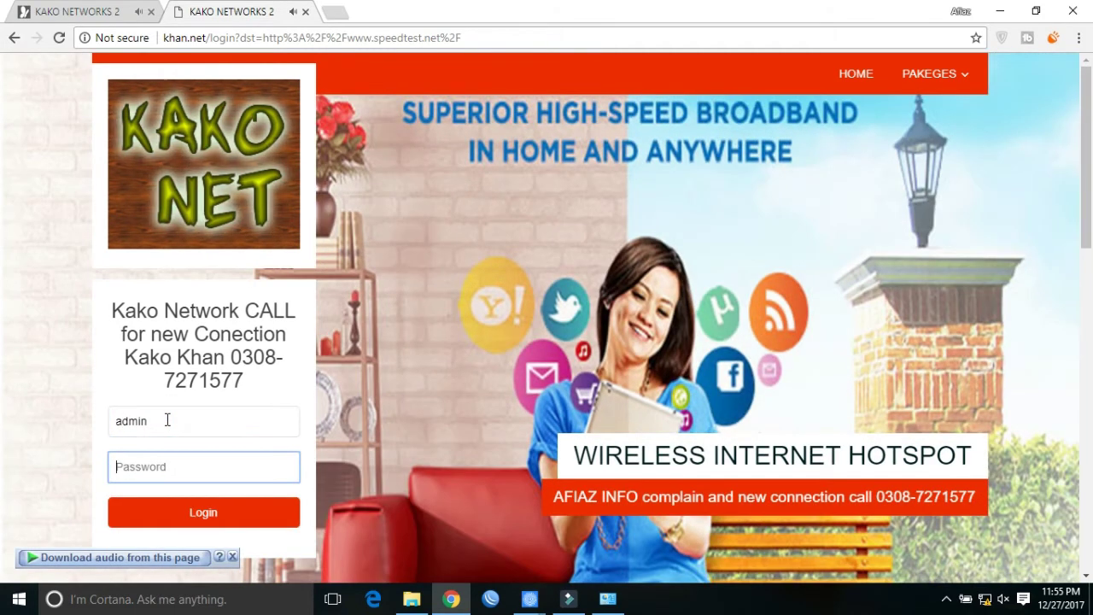
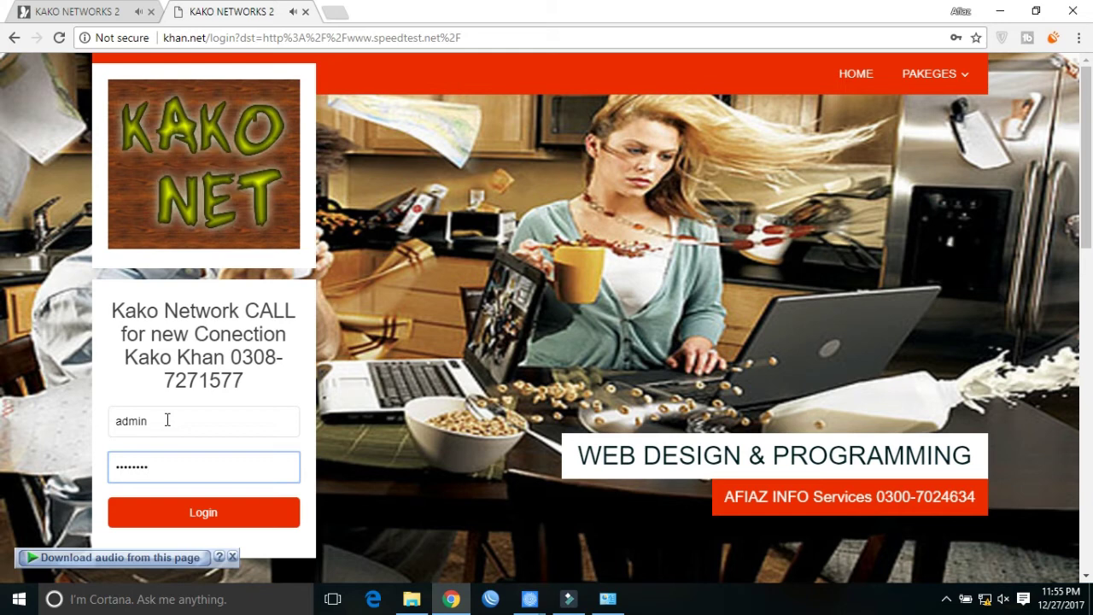
{"action": "key", "text": "Return"}
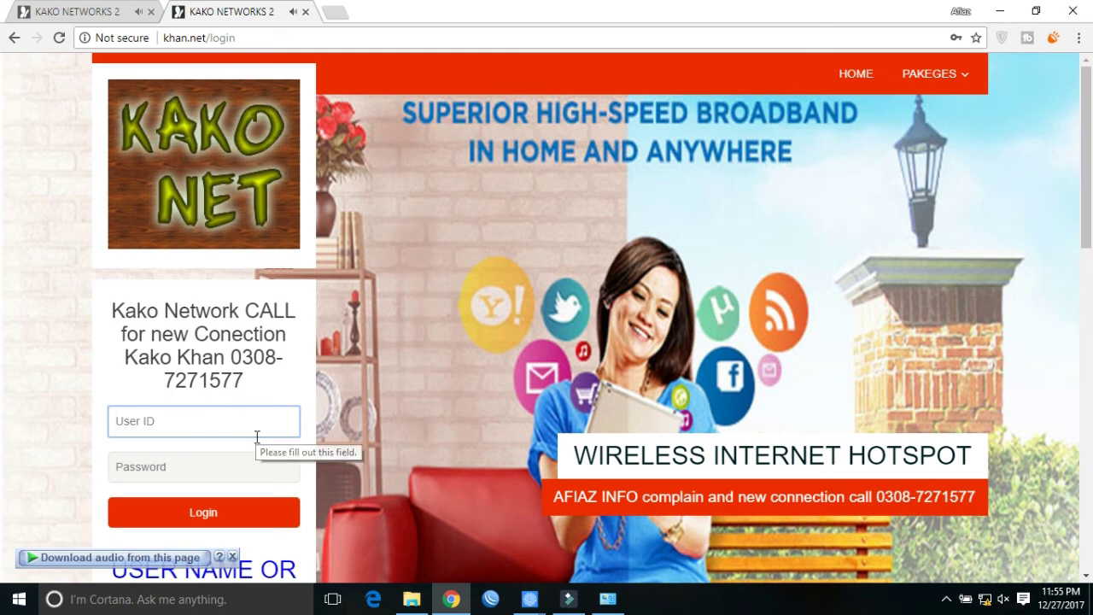
Scroll down and highlight the 'USER NAME OR PASSWORD SAHI NAHI HE' error message
{"action": "scroll", "coordinate": [256, 439], "scroll_direction": "down", "scroll_amount": 3}
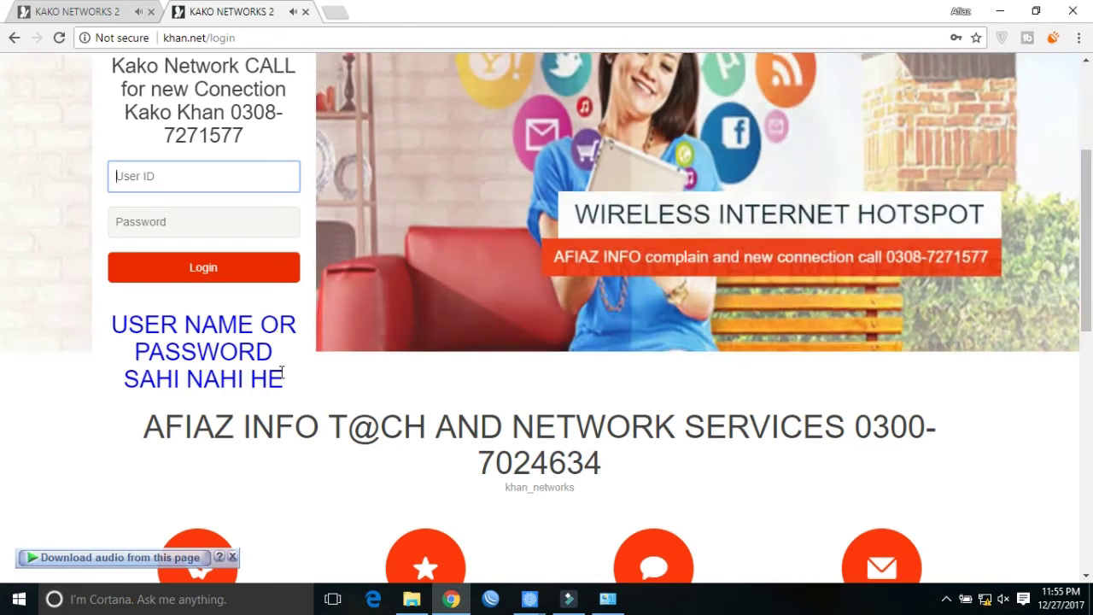
{"action": "mouse_move", "coordinate": [294, 381]}
{"action": "left_mouse_down"}
{"action": "mouse_move", "coordinate": [113, 322]}
{"action": "mouse_move", "coordinate": [288, 374]}
{"action": "left_mouse_up"}
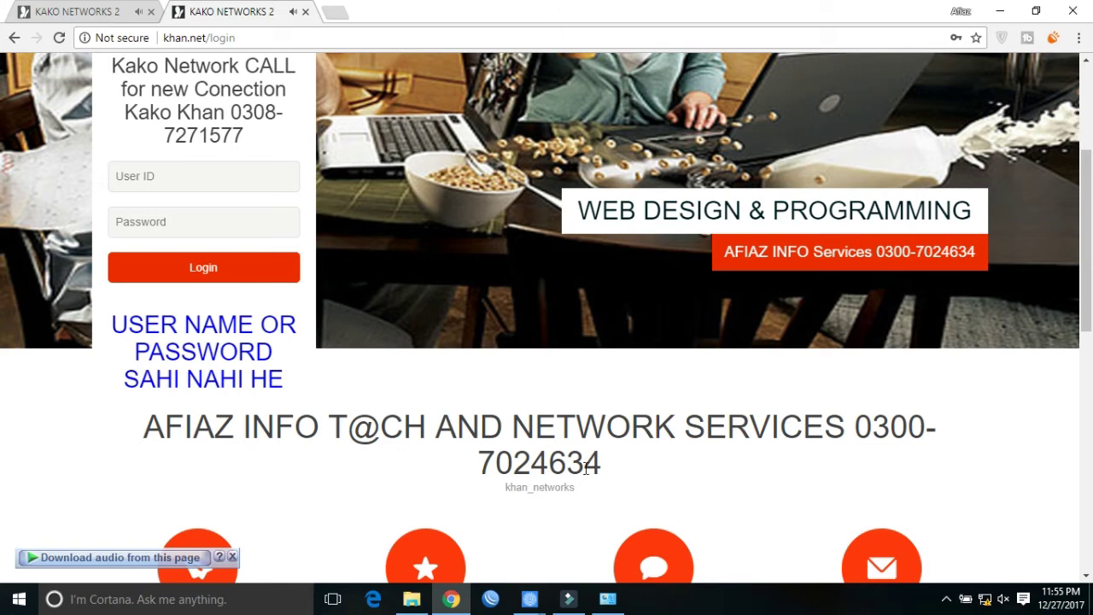
{"action": "scroll", "coordinate": [426, 427], "scroll_direction": "up", "scroll_amount": 2}
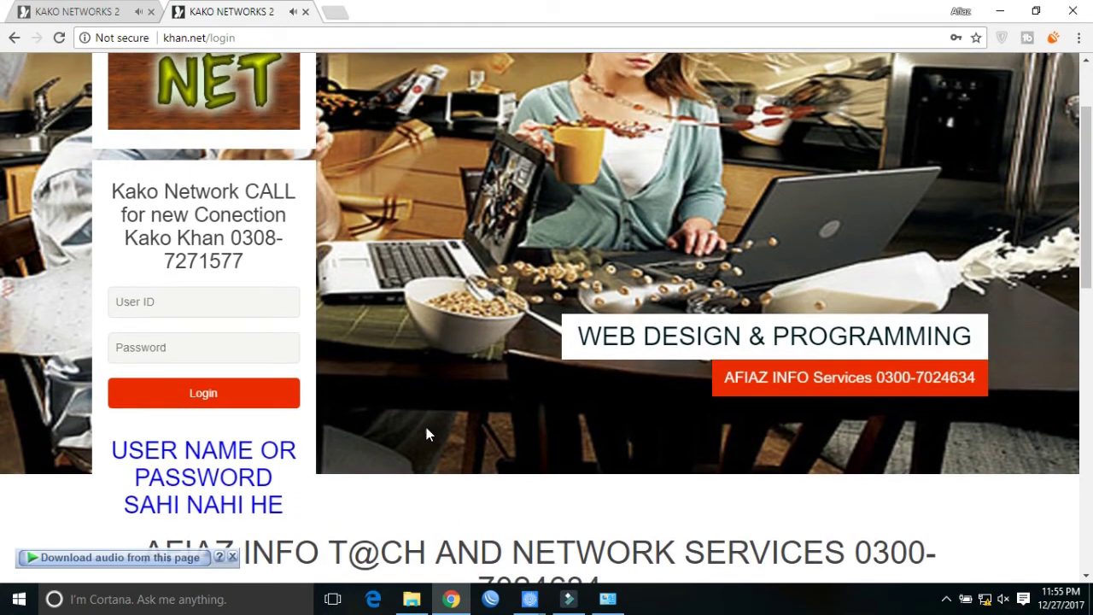
Retry the hotspot login as admin with a different password
{"action": "left_click", "coordinate": [199, 301]}
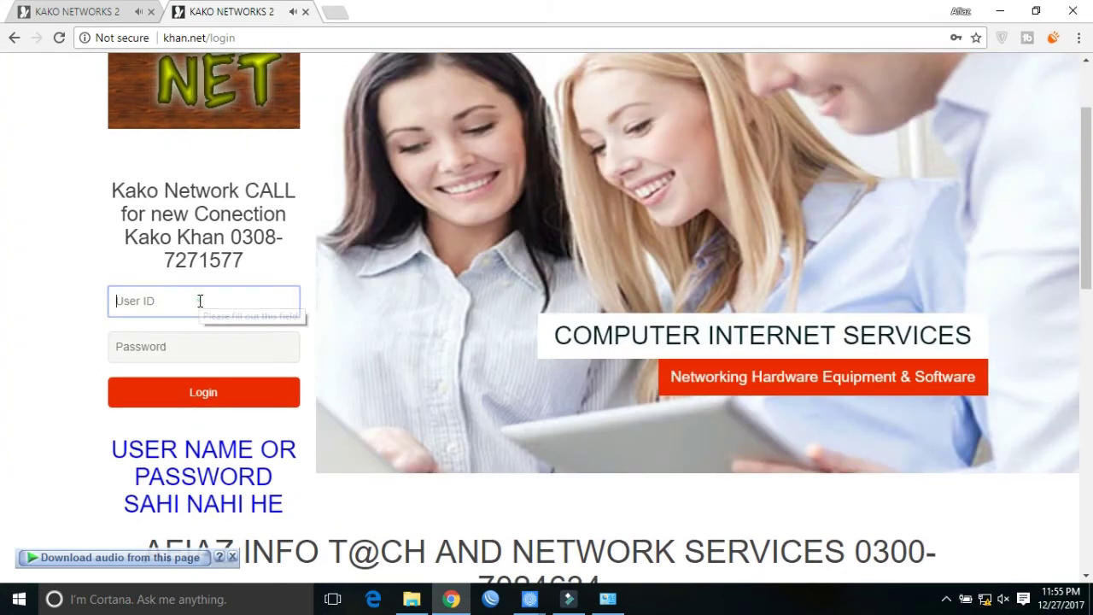
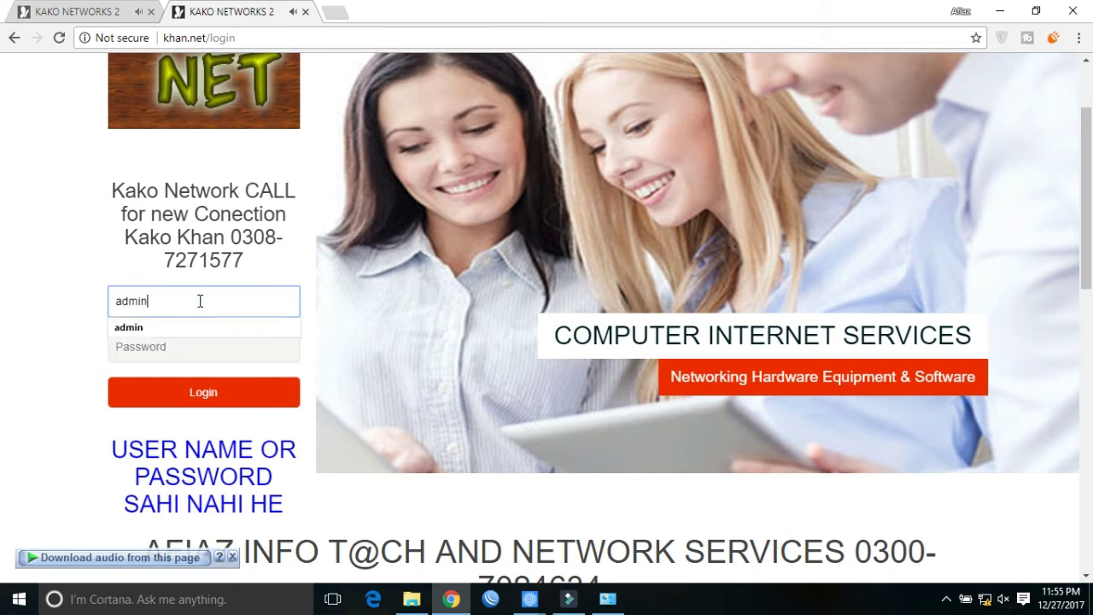
{"action": "key", "text": "Tab"}
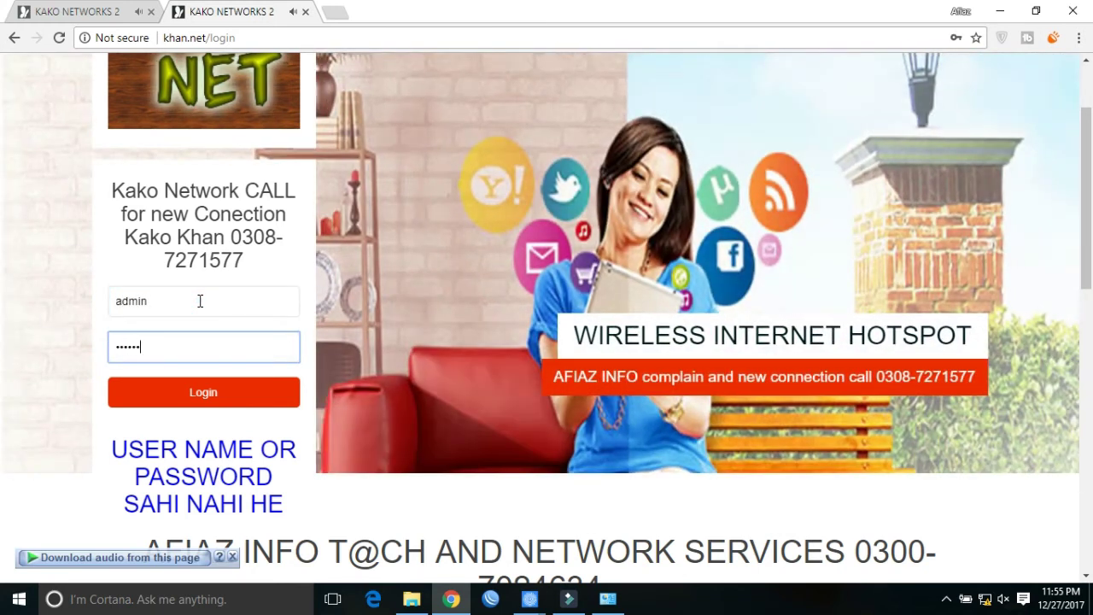
{"action": "key", "text": "Return"}
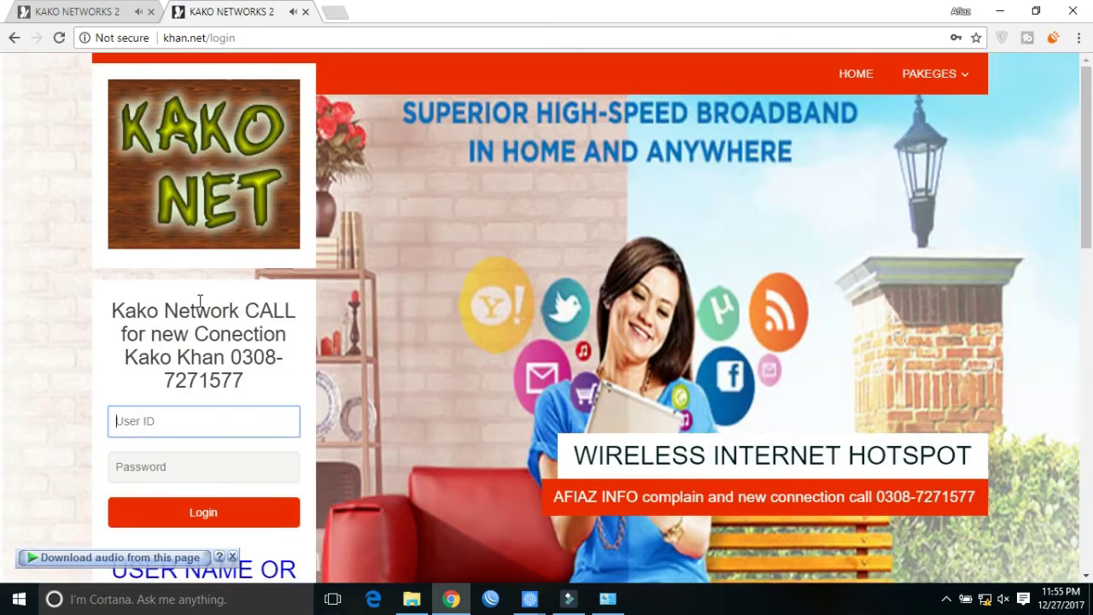
Enter the saved admin user ID and a password, then submit the hotspot login
{"action": "scroll", "coordinate": [201, 301], "scroll_direction": "down", "scroll_amount": 3}
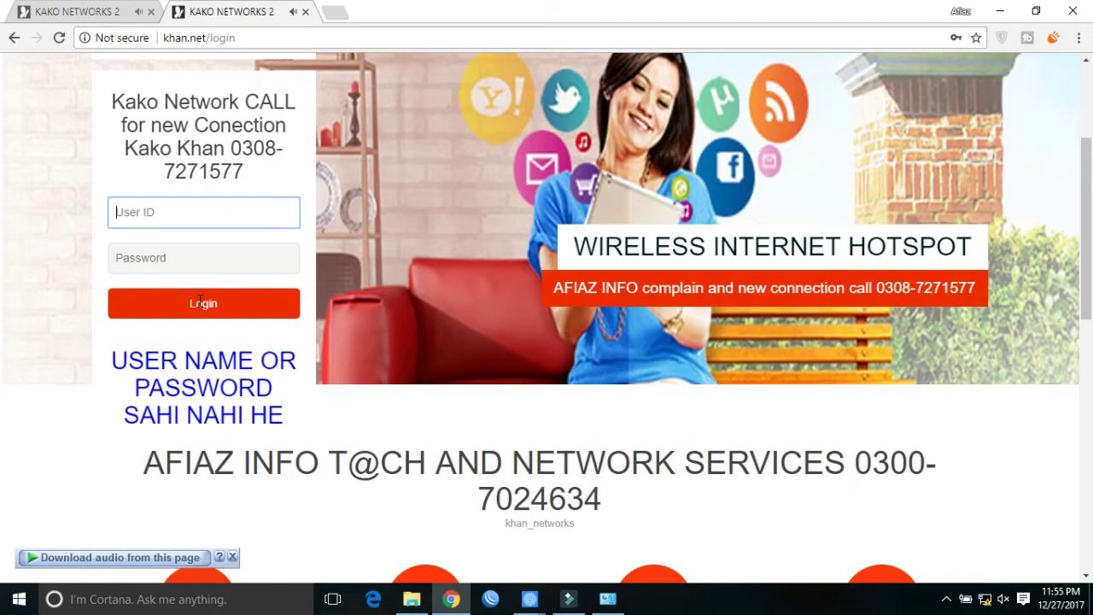
{"action": "left_click", "coordinate": [196, 210]}
{"action": "type", "text": "ad"}
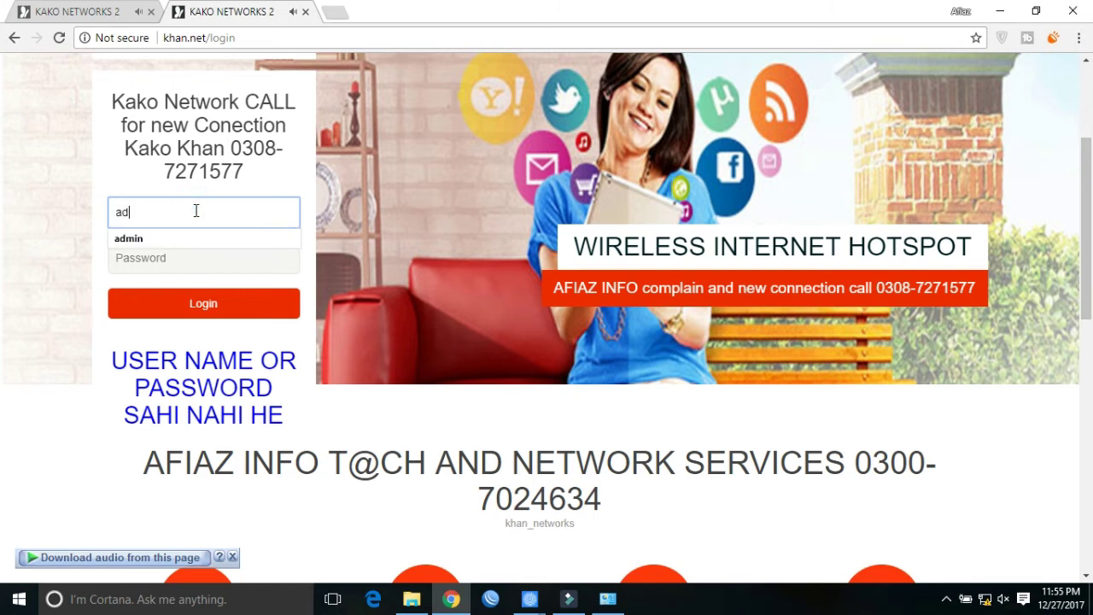
{"action": "key", "text": "Tab"}
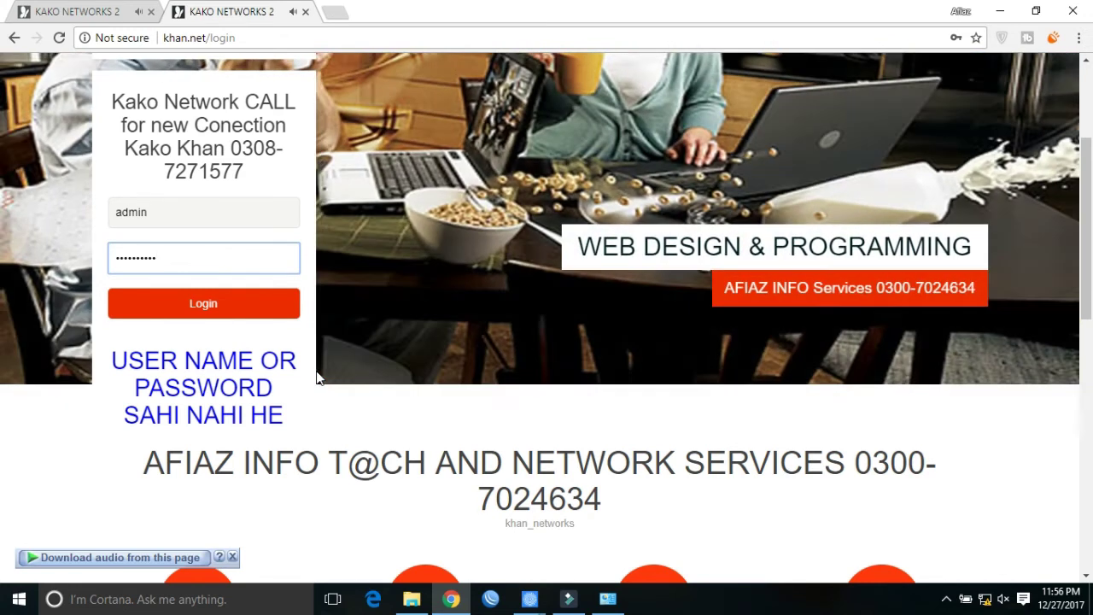
{"action": "left_click", "coordinate": [171, 312]}
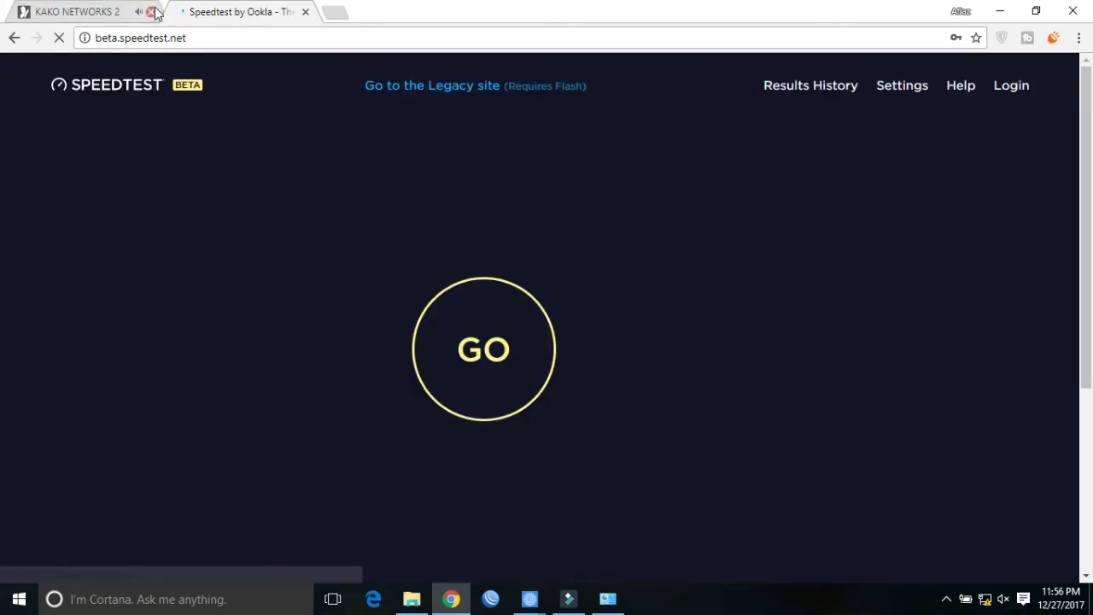
Close the old login tab, start the Speedtest, and load the khan.net status page
{"action": "left_click", "coordinate": [152, 12]}
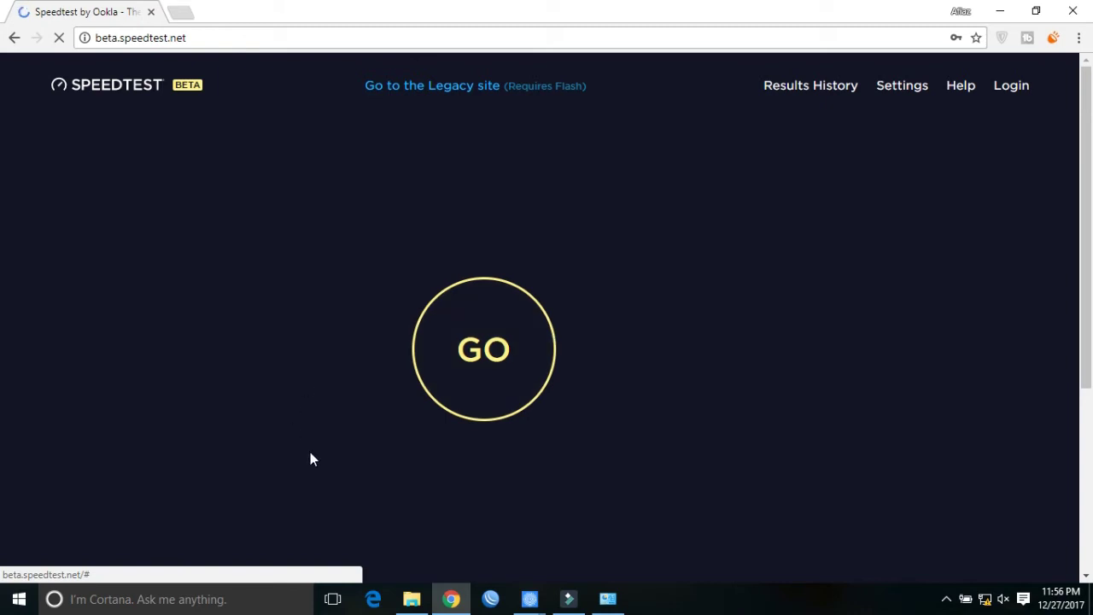
{"action": "left_click", "coordinate": [502, 372]}
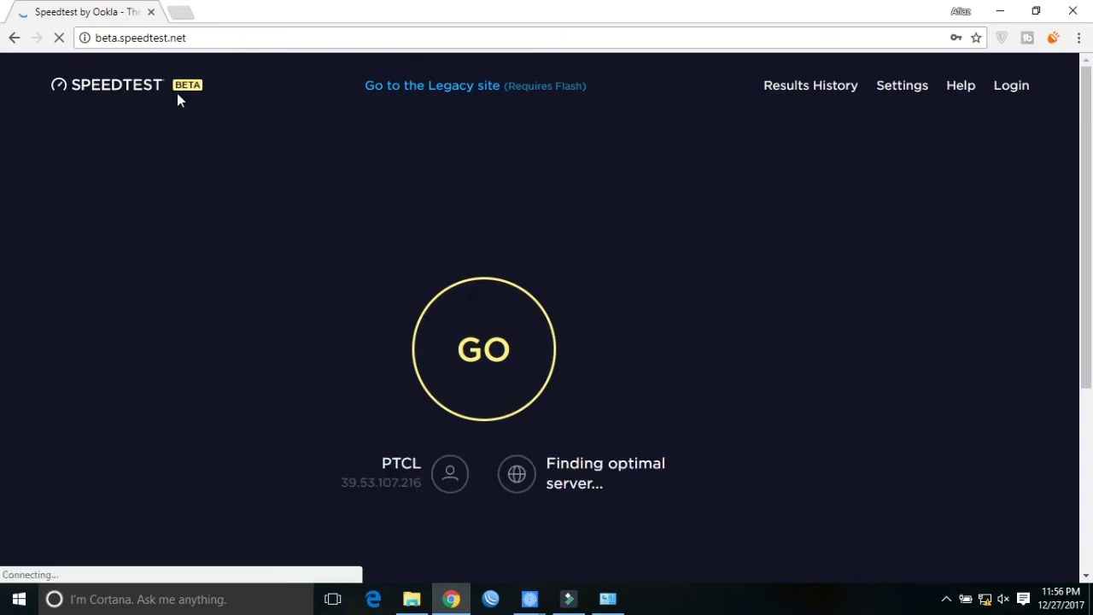
{"action": "left_click", "coordinate": [199, 39]}
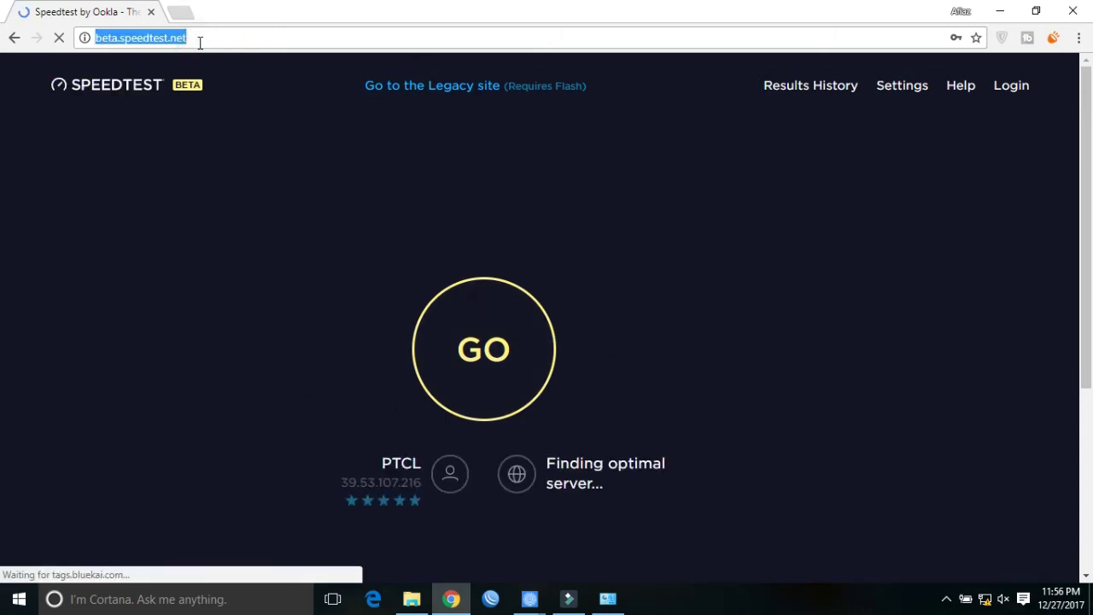
{"action": "type", "text": "khan"}
{"action": "key", "text": "Return"}
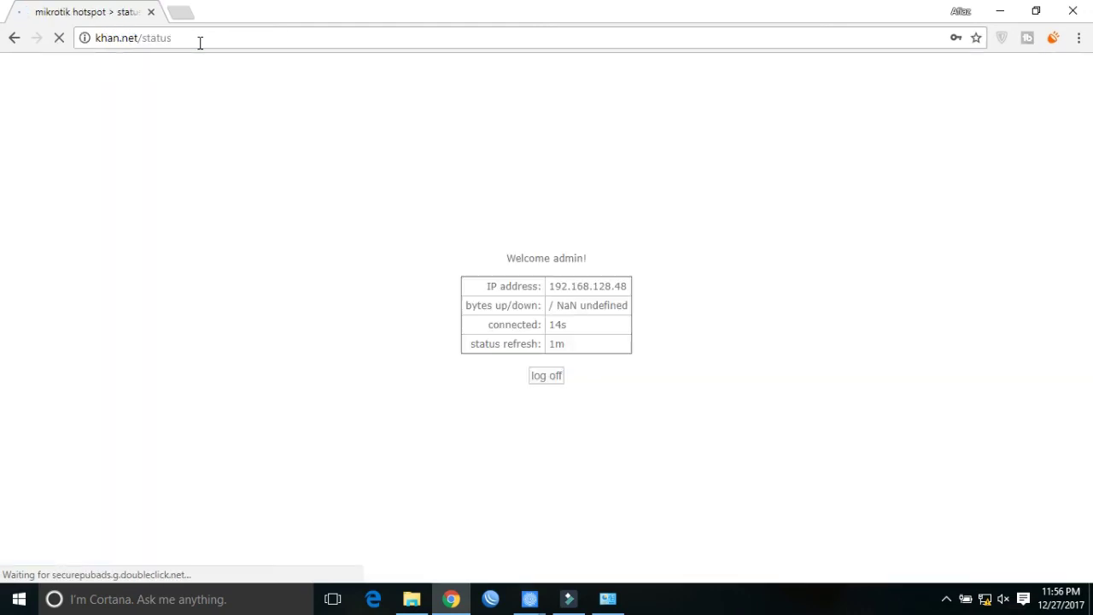
Log off the hotspot session and go back to the hotspot login page
{"action": "left_click", "coordinate": [552, 378]}
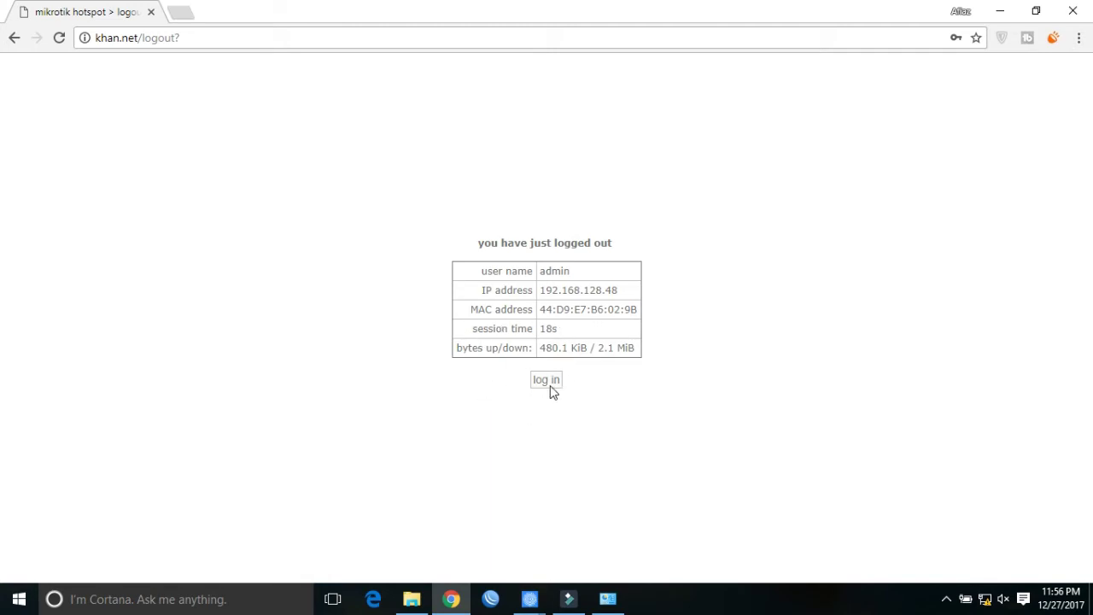
{"action": "left_click", "coordinate": [550, 385]}
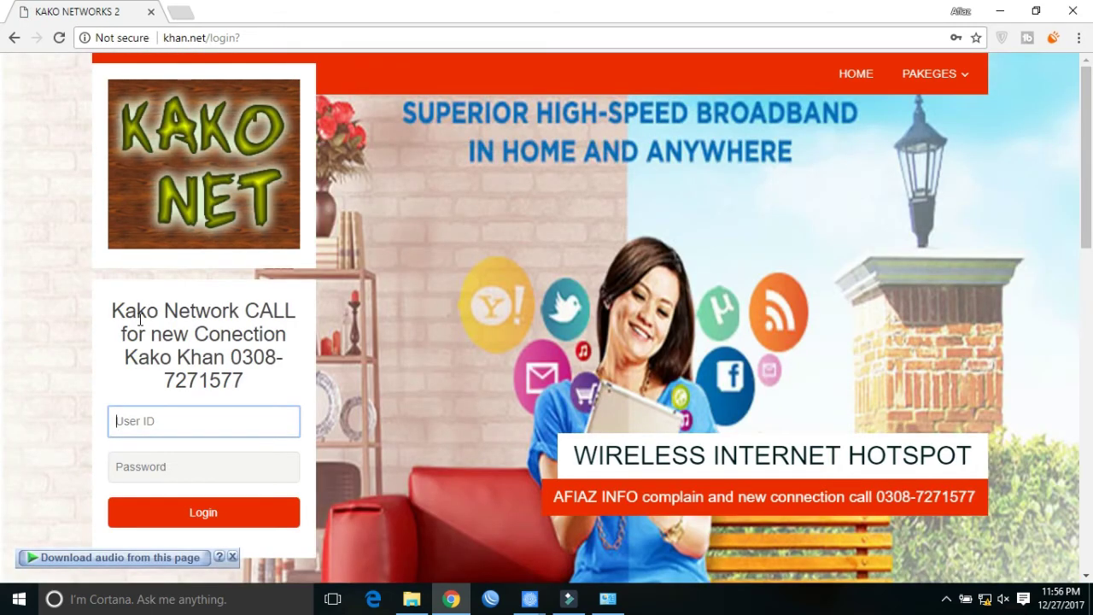
Sign in to the hotspot as admin with the account password
{"action": "left_click", "coordinate": [130, 420]}
{"action": "type", "text": "admin"}
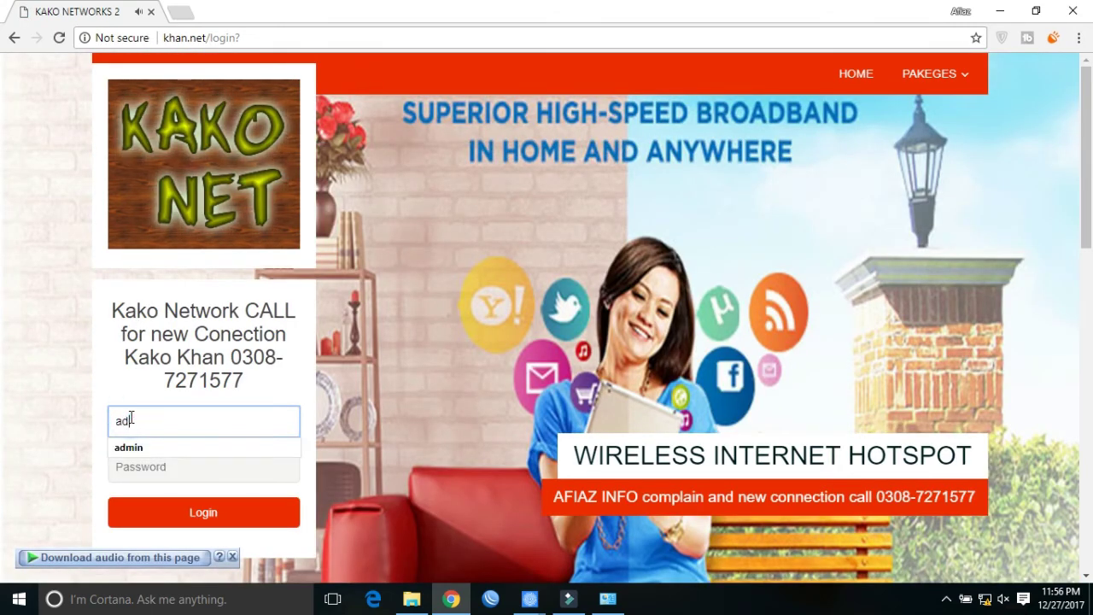
{"action": "key", "text": "Tab"}
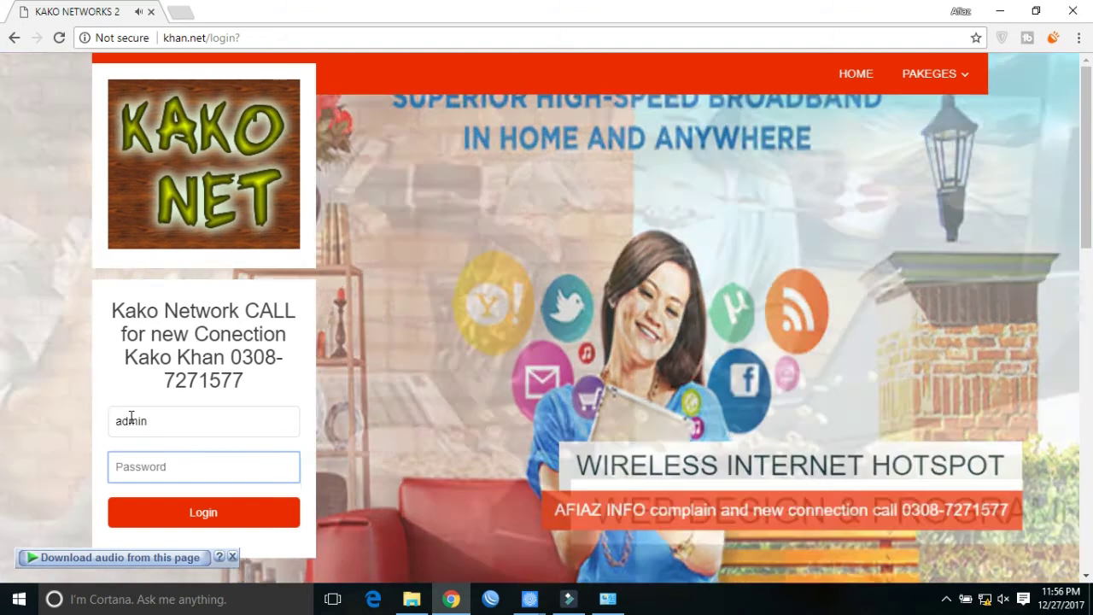
{"action": "type", "text": "**********"}
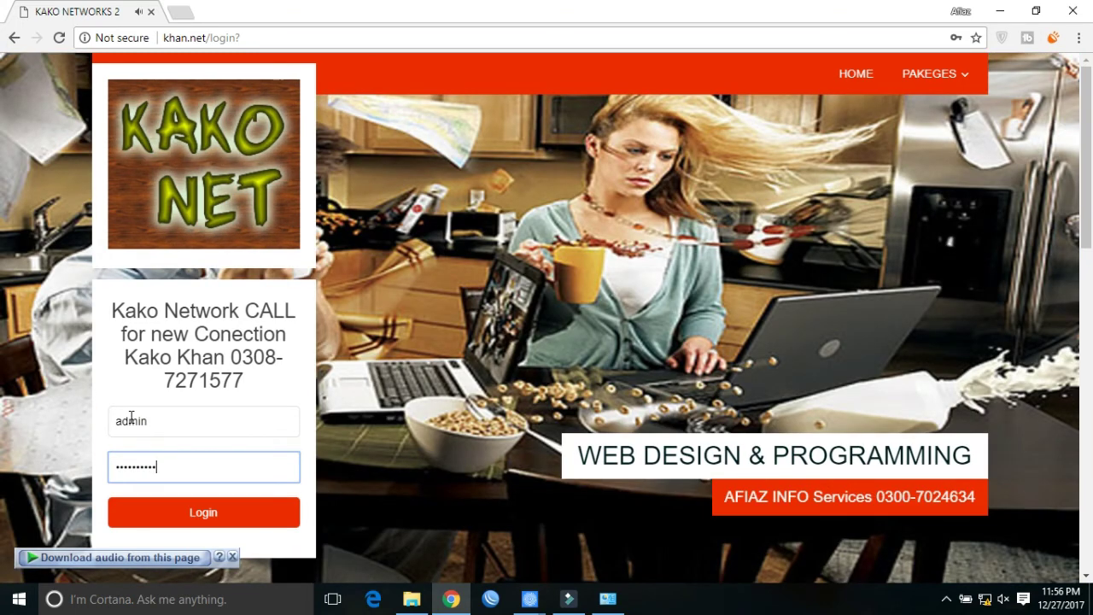
{"action": "key", "text": "Return"}
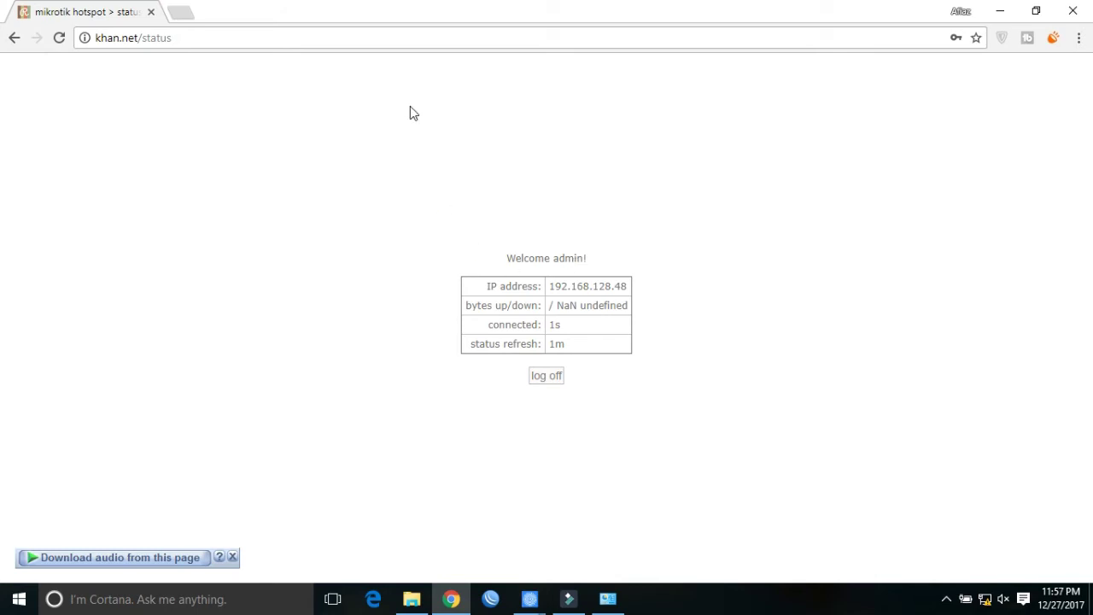
Browse to YouTube, then to the Google home page, from the address bar
{"action": "left_click", "coordinate": [184, 40]}
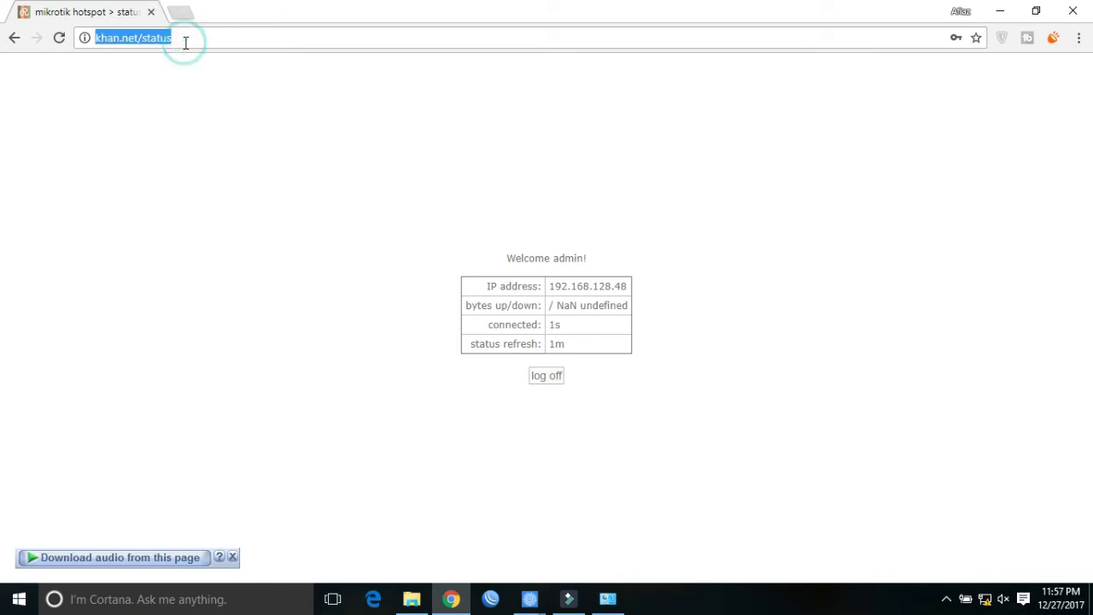
{"action": "type", "text": "you"}
{"action": "key", "text": "Return"}
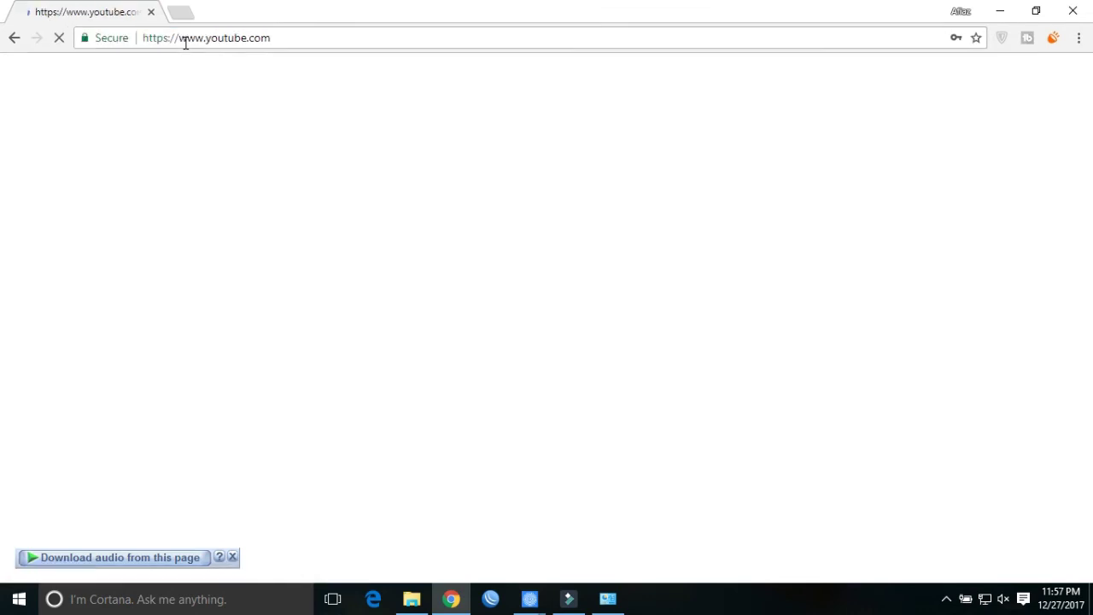
{"action": "left_click", "coordinate": [259, 34]}
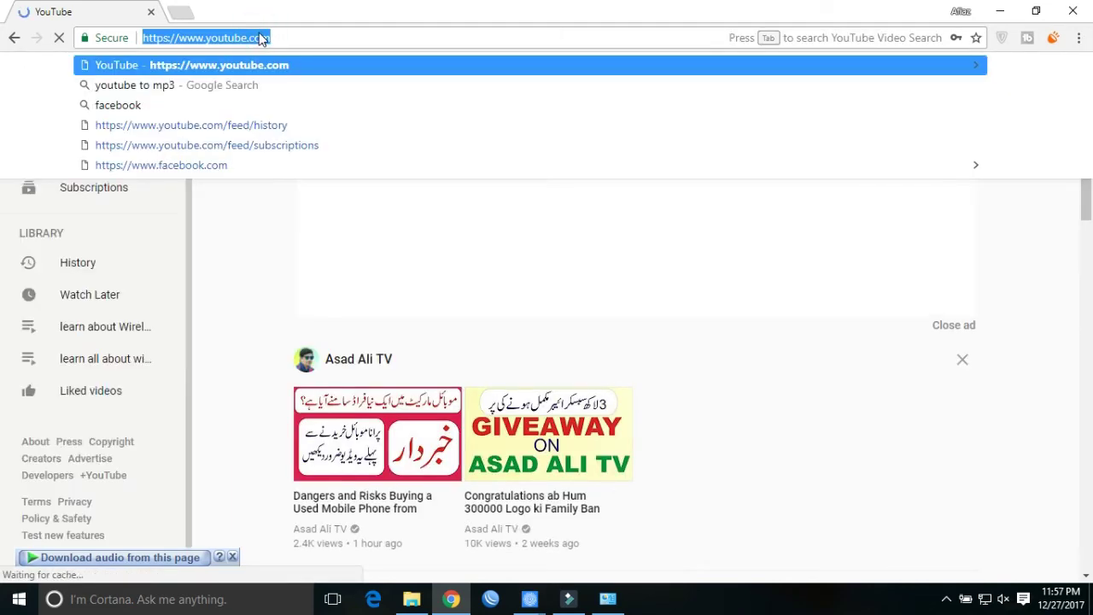
{"action": "type", "text": "google.com.pk"}
{"action": "key", "text": "Return"}
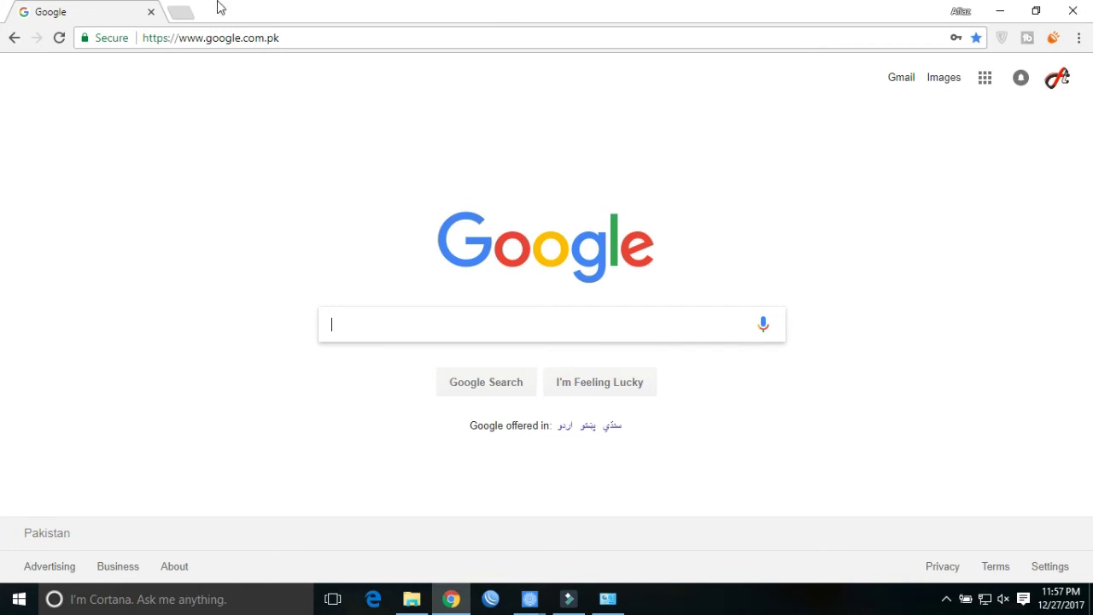
In a new tab, load the access point at 192.168.128.206
{"action": "left_click", "coordinate": [181, 14]}
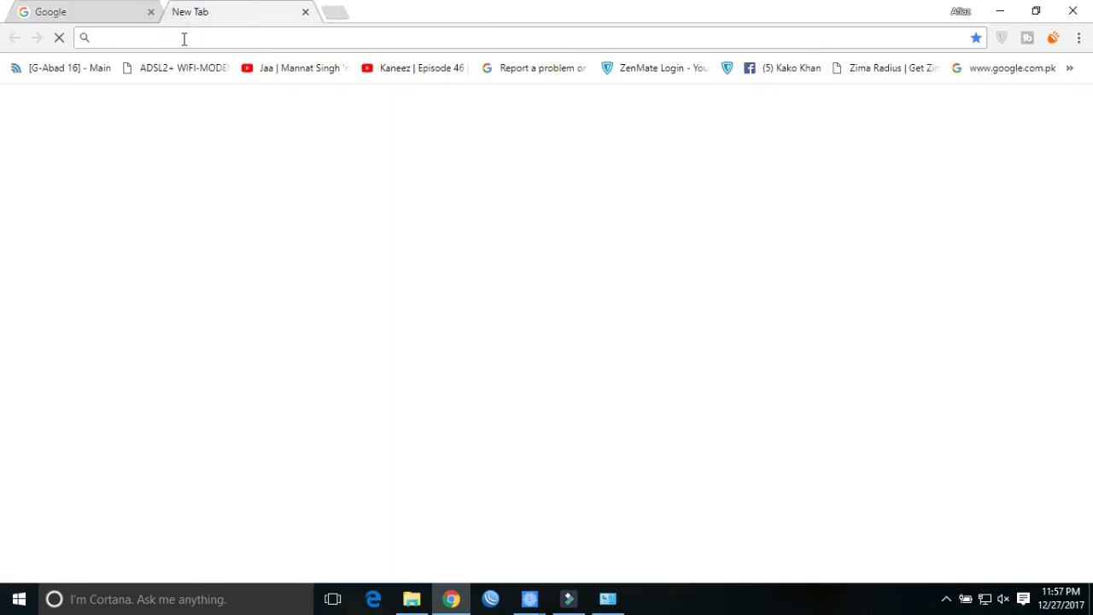
{"action": "type", "text": "192.168"}
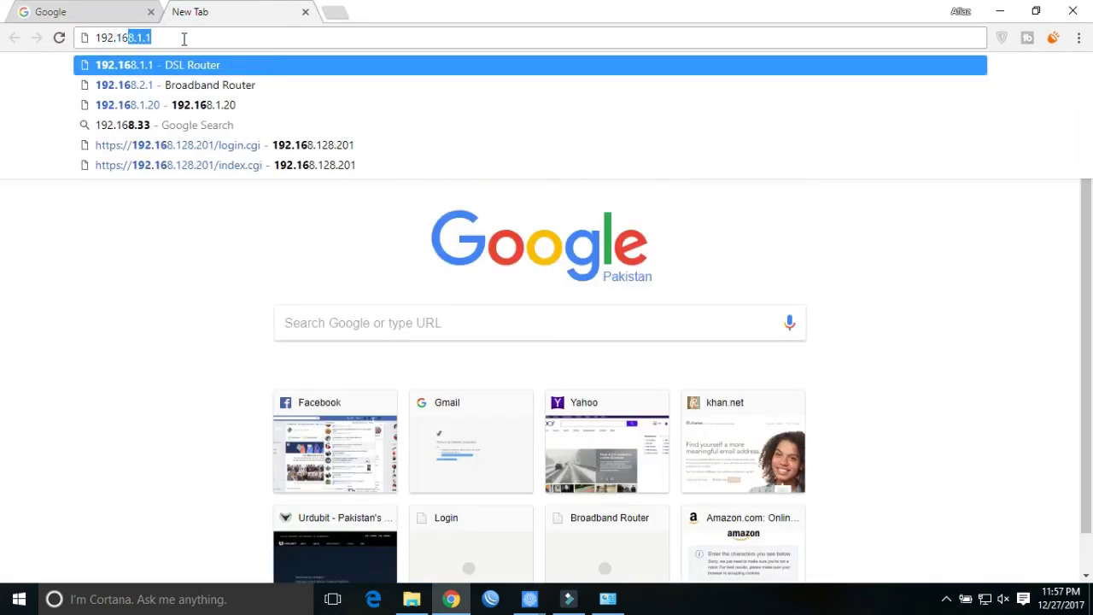
{"action": "type", "text": "."}
{"action": "type", "text": "1"}
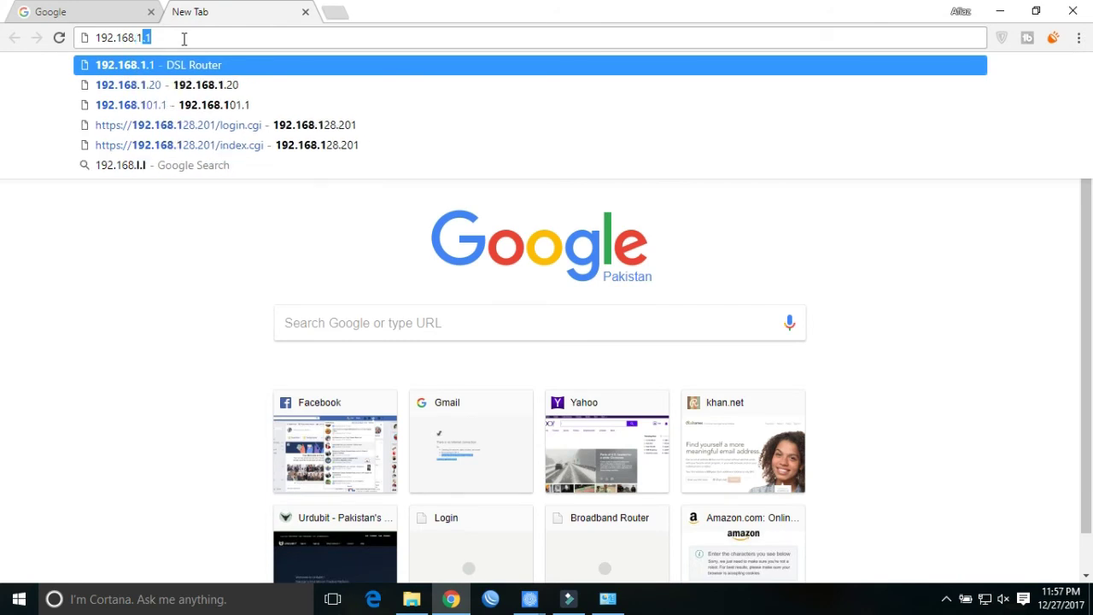
{"action": "type", "text": "28."}
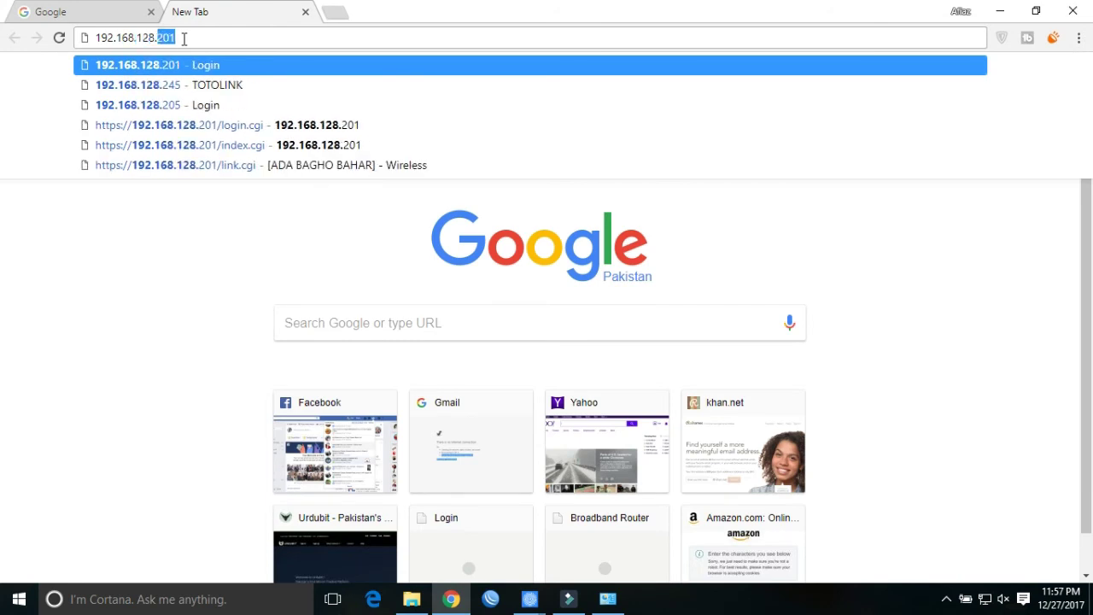
{"action": "type", "text": "205"}
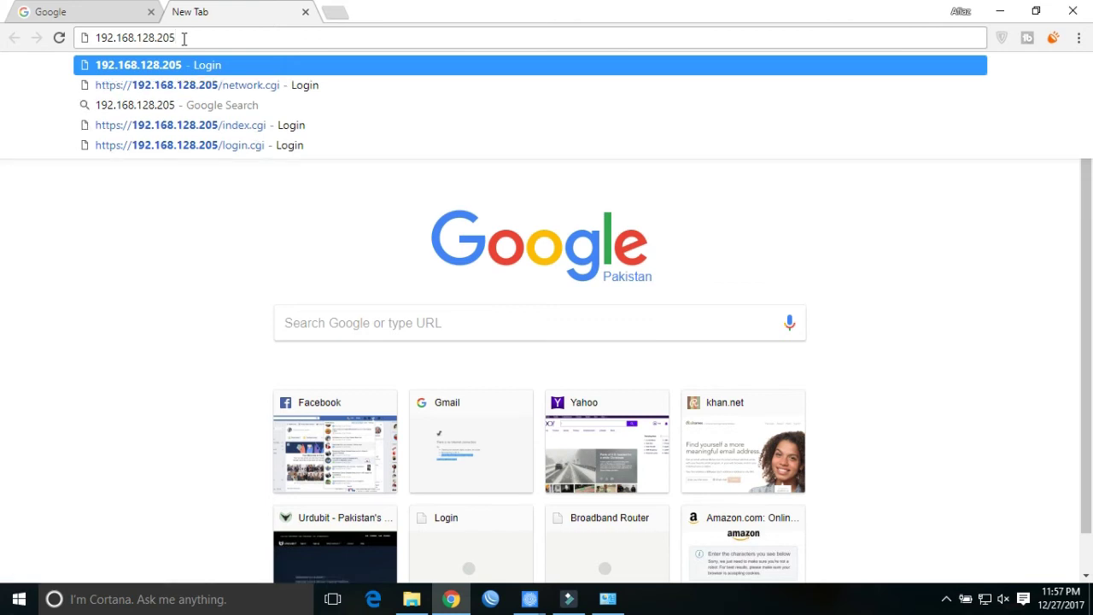
{"action": "key", "text": "BackSpace"}
{"action": "type", "text": "6"}
{"action": "key", "text": "Return"}
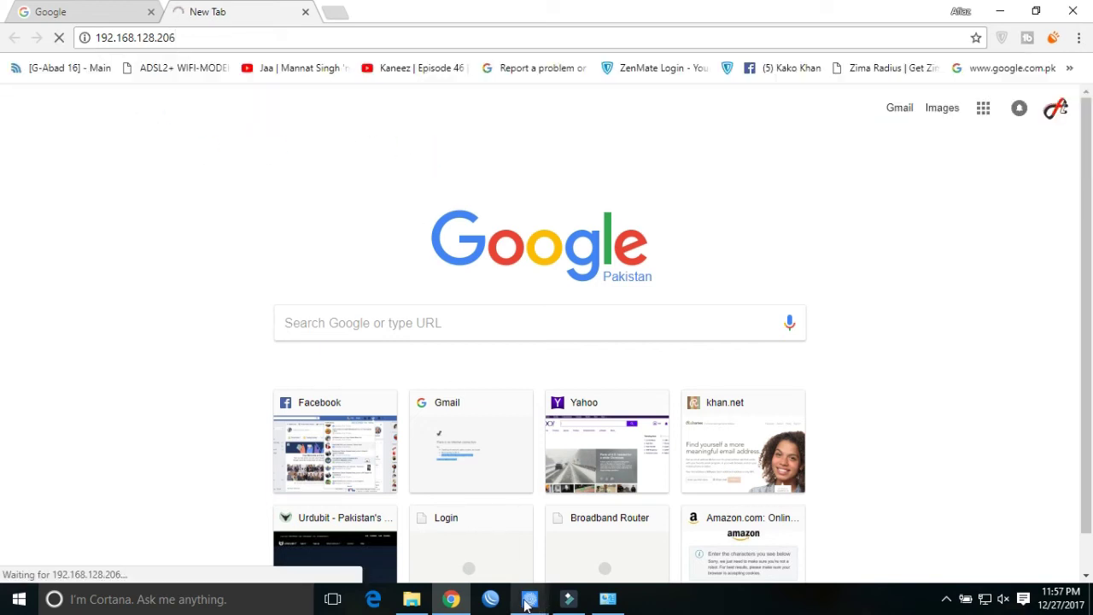
Check the AP and station addresses in the SERVER TYPES PART 3 diagram, then minimise it
{"action": "mouse_move", "coordinate": [529, 599]}
{"action": "left_click", "coordinate": [588, 544]}
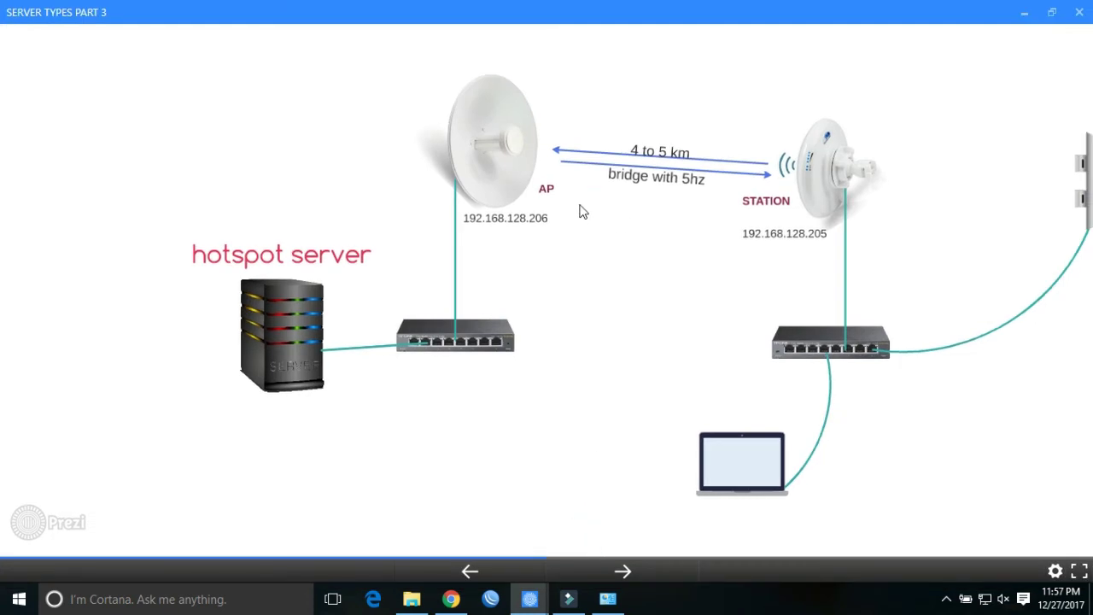
{"action": "left_click", "coordinate": [1024, 12]}
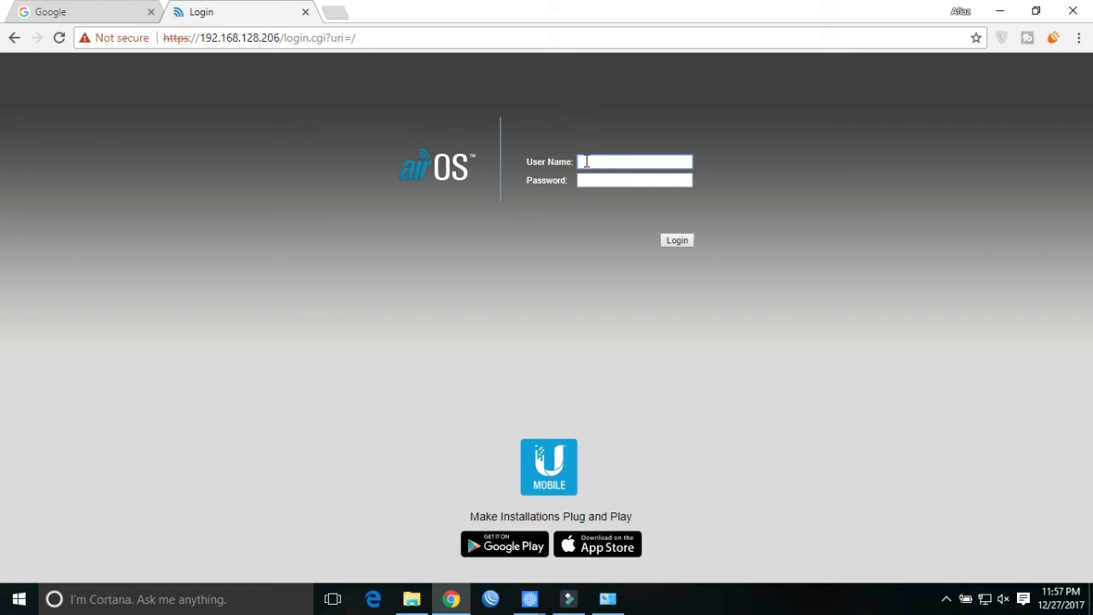
Log in to the PowerBeam M5 airOS with the default user name and its password
{"action": "key", "text": "Tab"}
{"action": "key", "text": "Return"}
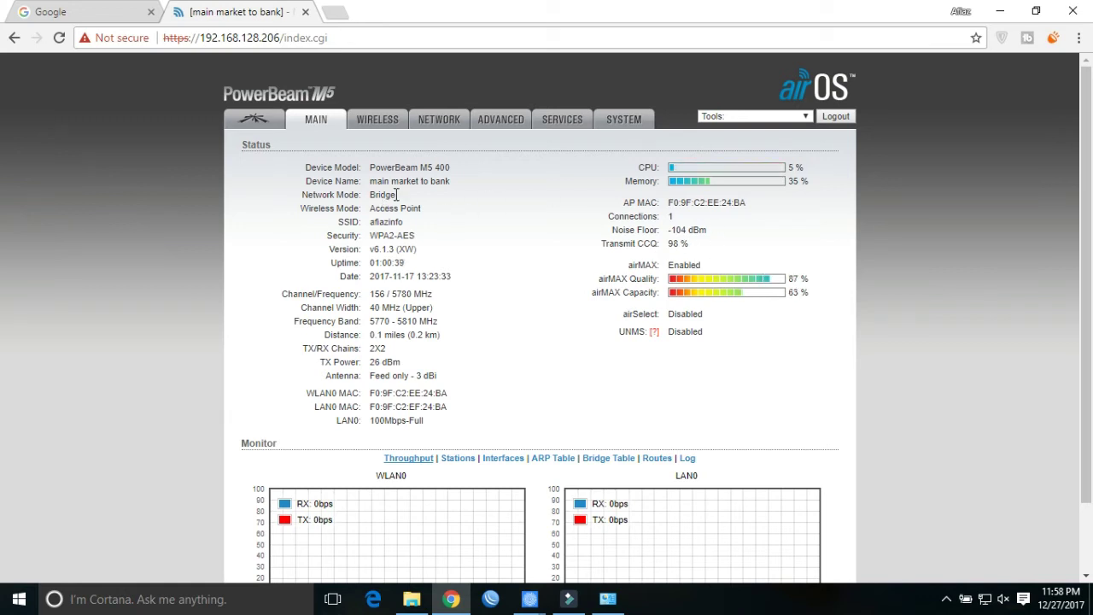
Show the PowerBeam's WIRELESS tab: Access Point mode, 5780 MHz, 40 MHz width, WPA2-AES
{"action": "left_click", "coordinate": [368, 111]}
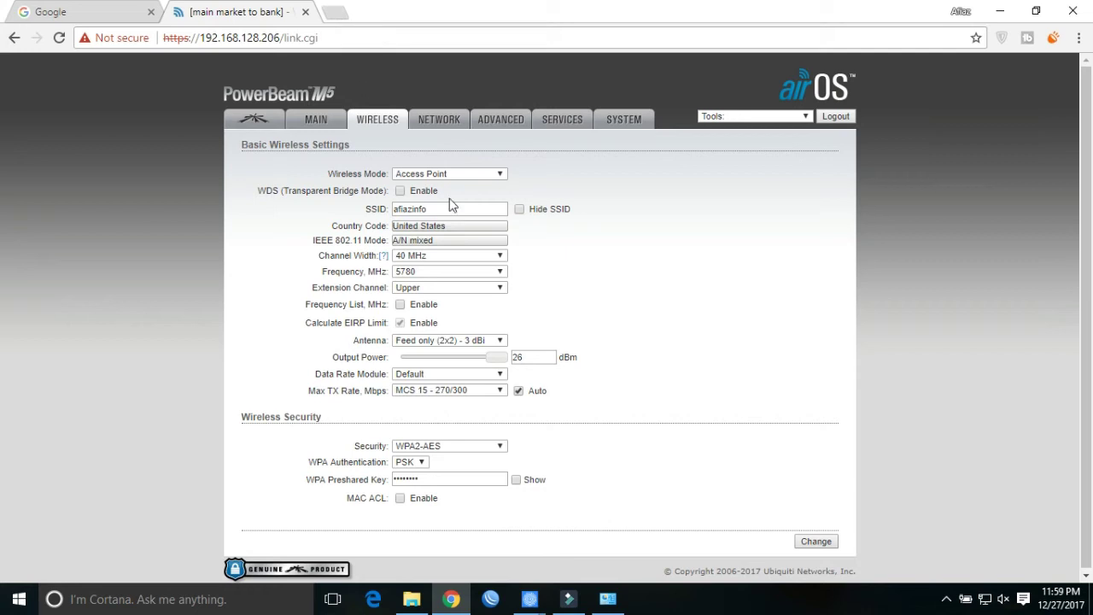
Load another PowerBeam M5 status page at 192.168.128.206 in a new tab
{"action": "left_click", "coordinate": [331, 12]}
{"action": "left_click", "coordinate": [326, 38]}
{"action": "type", "text": "192"}
{"action": "type", "text": ".16"}
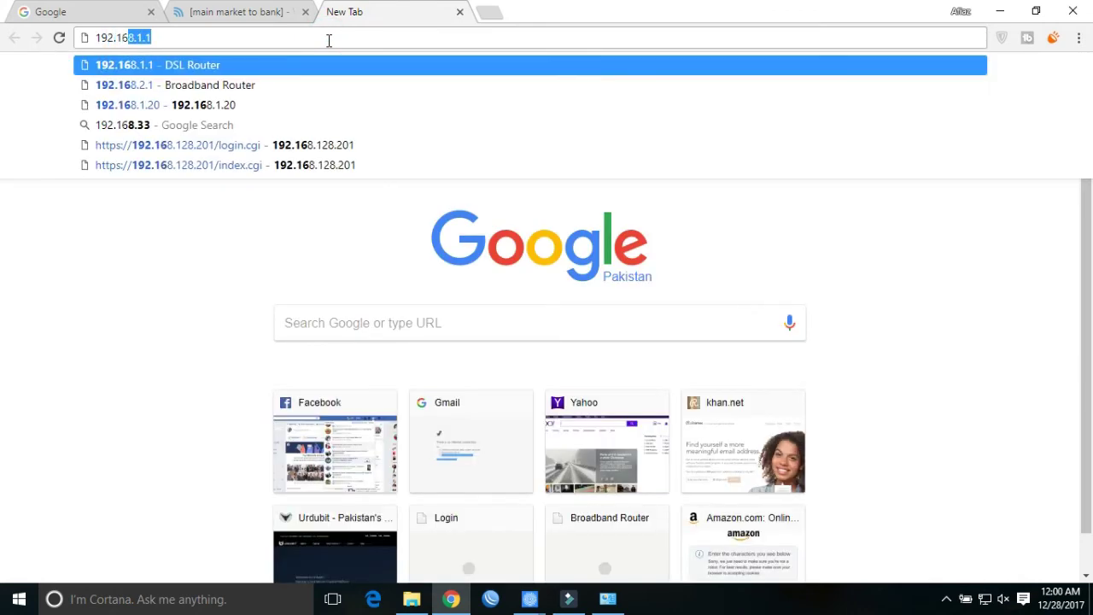
{"action": "type", "text": "8.1"}
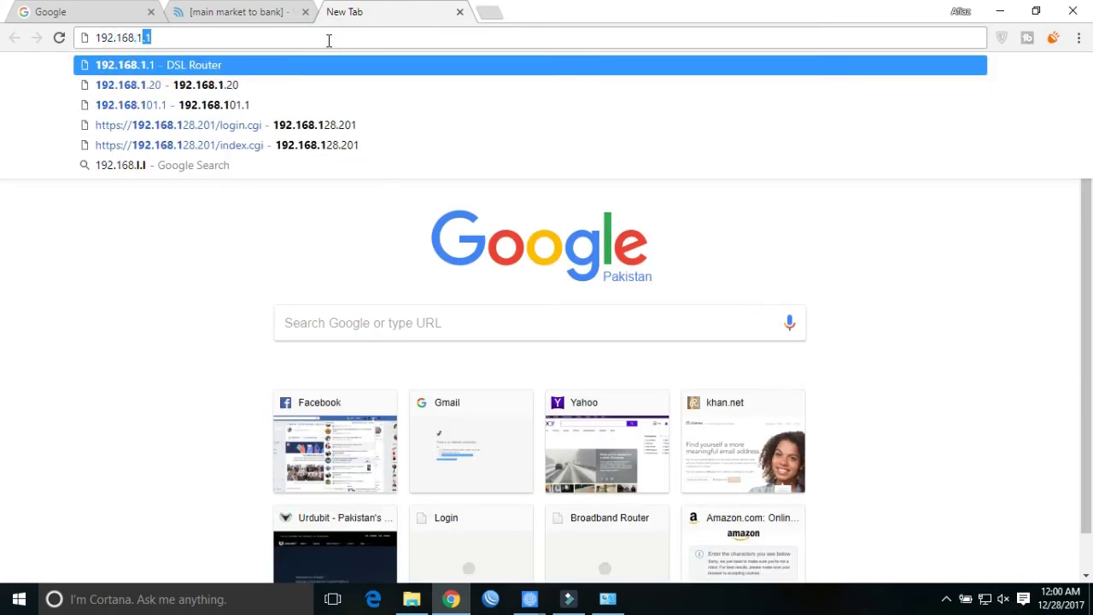
{"action": "type", "text": "28.206"}
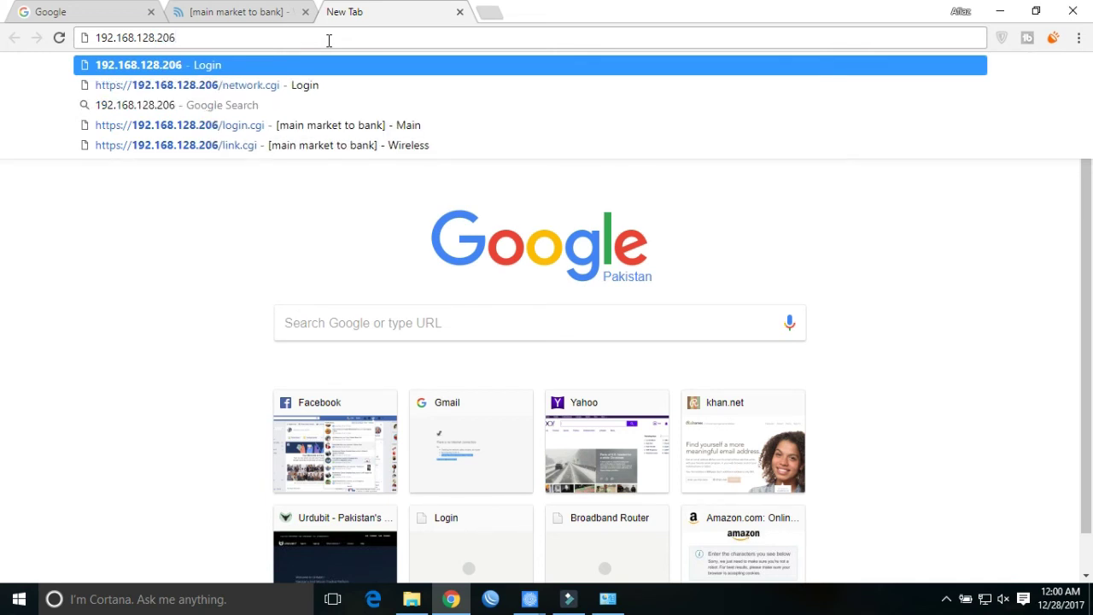
{"action": "key", "text": "Return"}
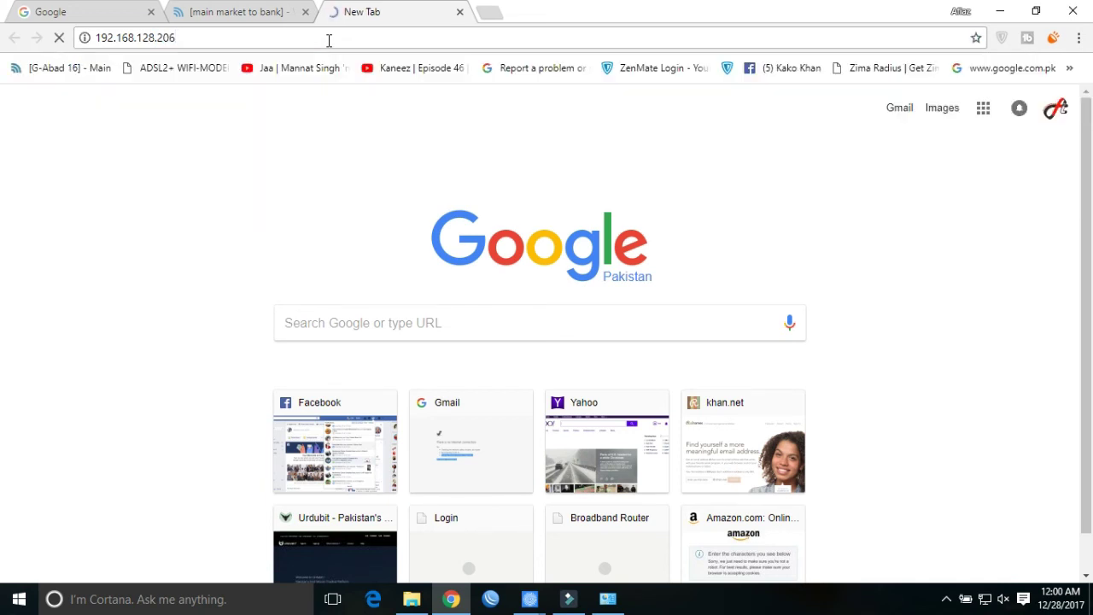
Glance at the wireless settings tab, then change the new tab's address to 192.168.128.205
{"action": "left_click", "coordinate": [269, 12]}
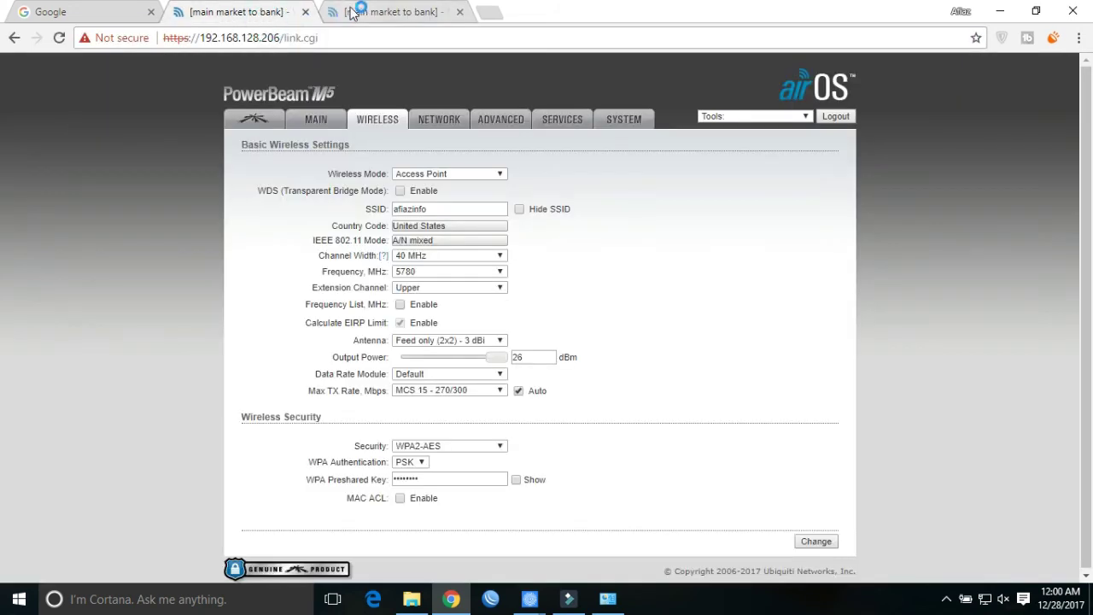
{"action": "left_click", "coordinate": [389, 12]}
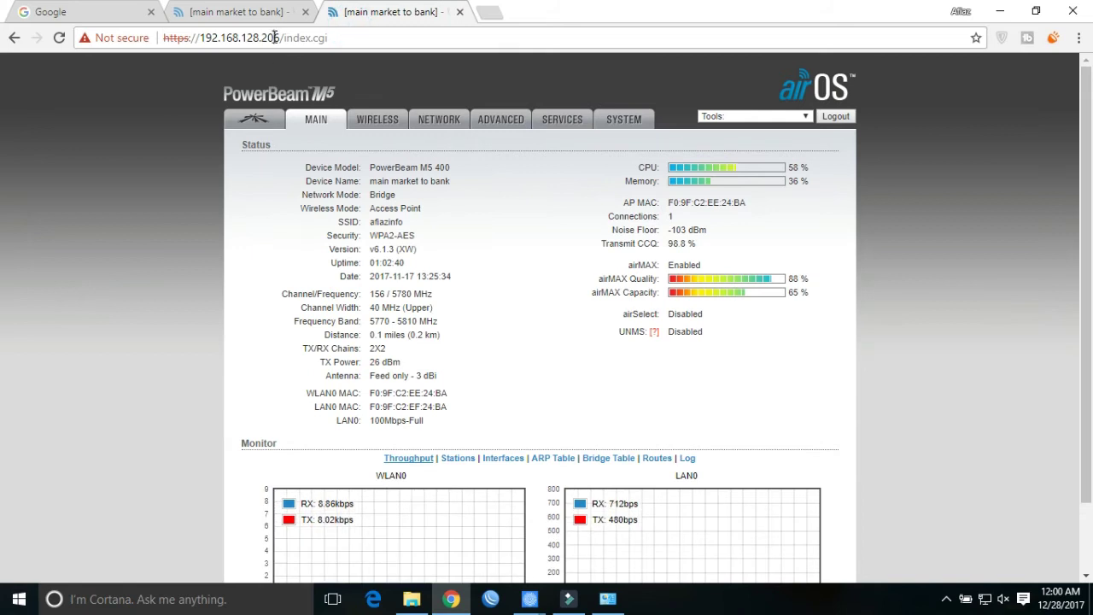
{"action": "left_click_drag", "start_coordinate": [274, 38], "coordinate": [504, 32]}
{"action": "type", "text": "5"}
{"action": "key", "text": "Return"}
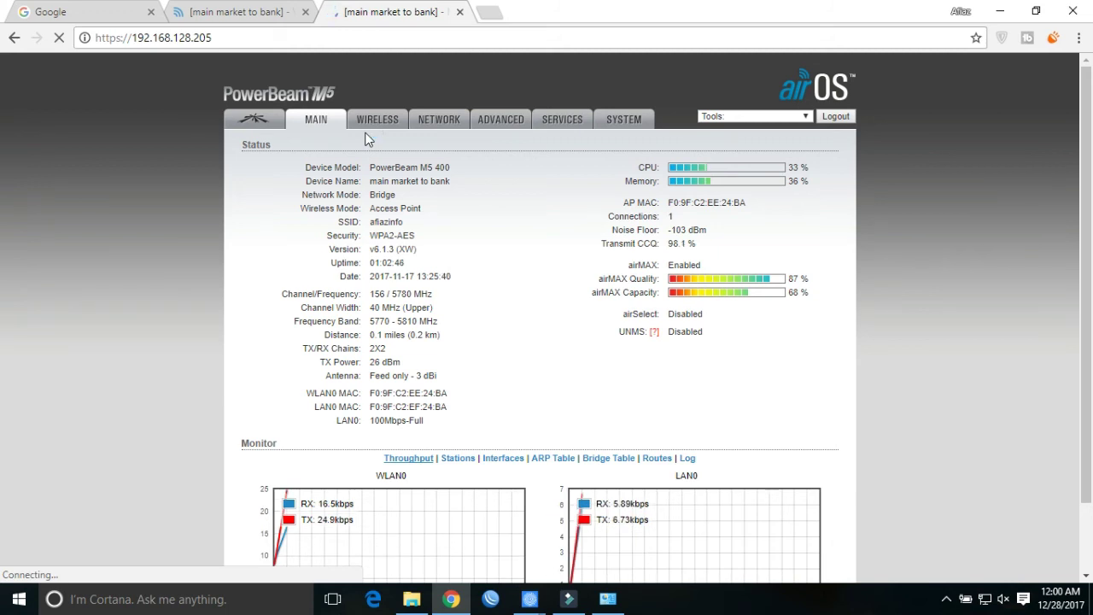
Reload 192.168.128.205 and log in to the NanoBeam station's airOS page
{"action": "left_click", "coordinate": [120, 40]}
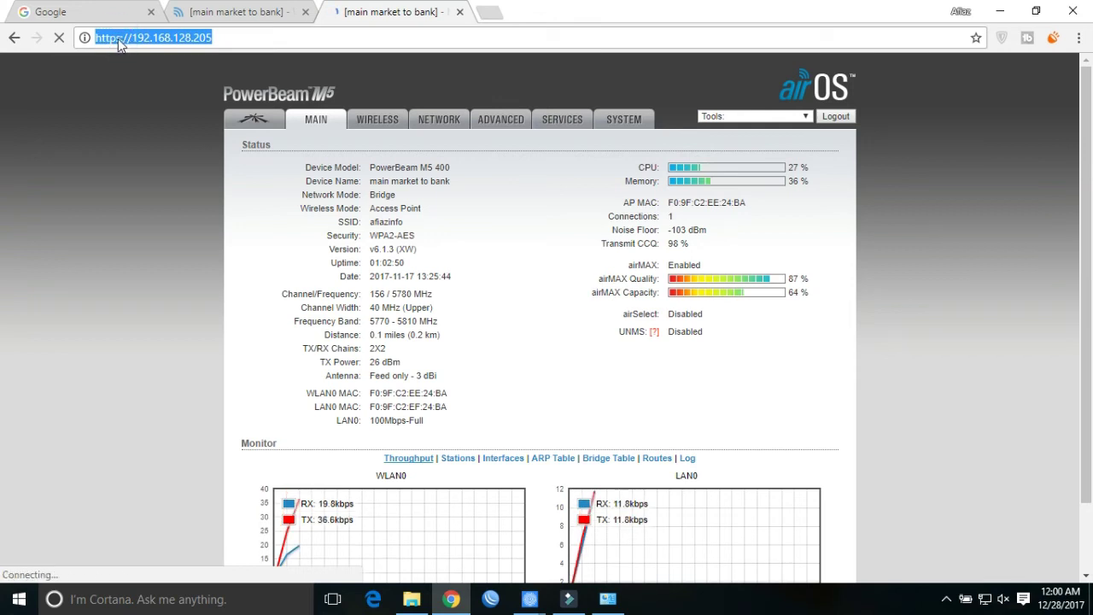
{"action": "key", "text": "Return"}
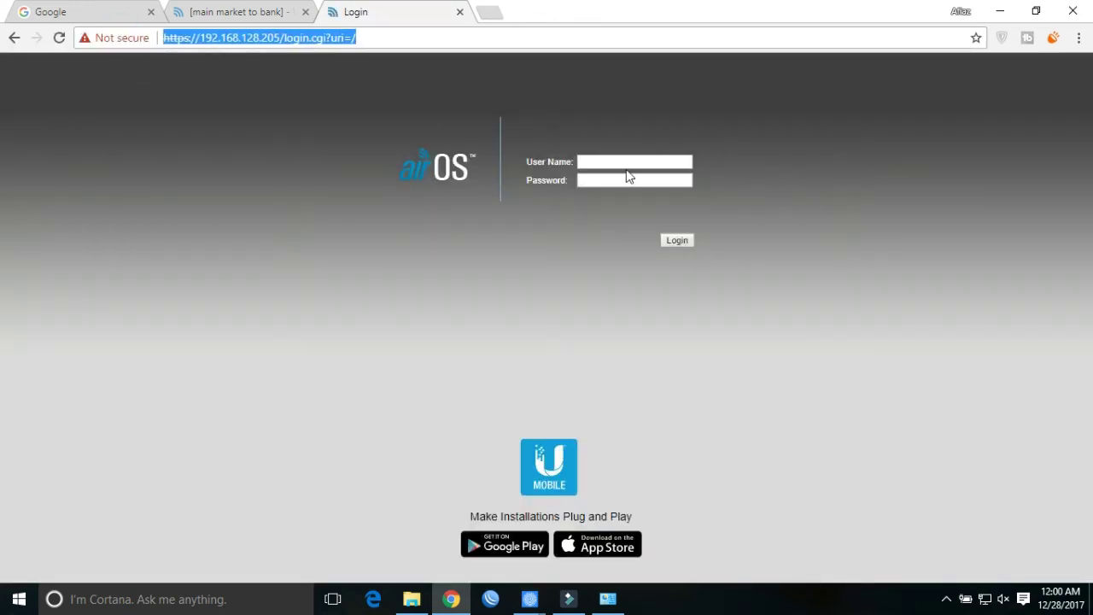
{"action": "left_click", "coordinate": [627, 165]}
{"action": "type", "text": "ubnt"}
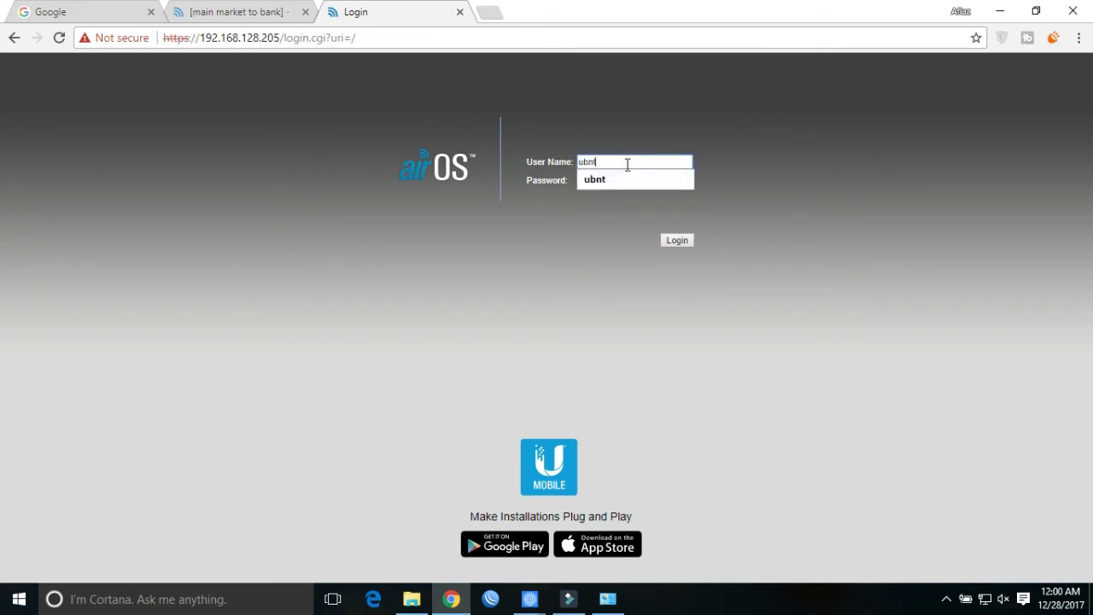
{"action": "key", "text": "Tab"}
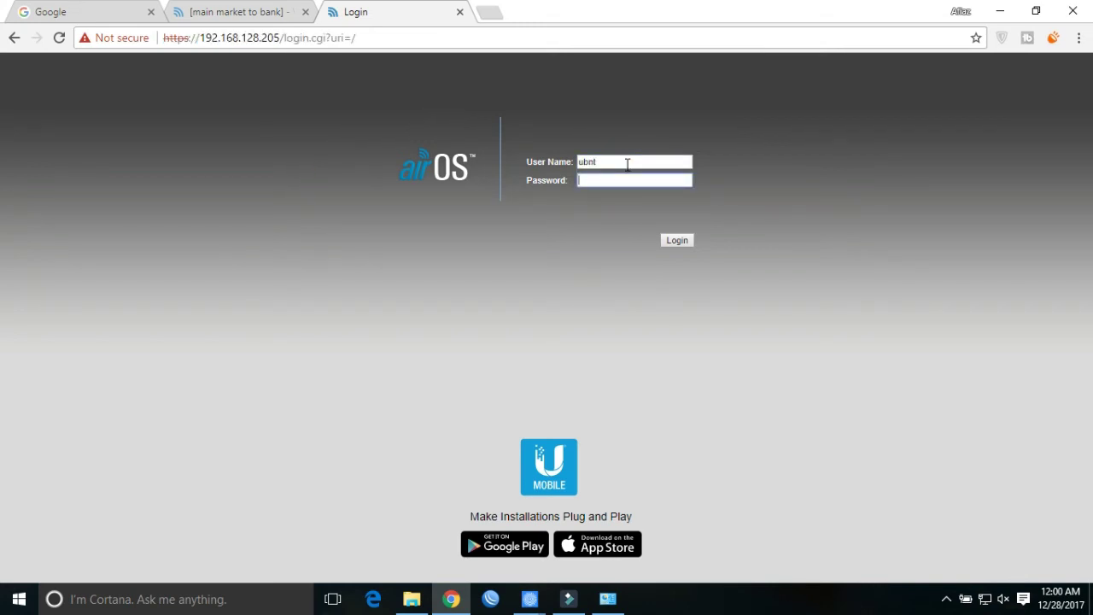
{"action": "key", "text": "Return"}
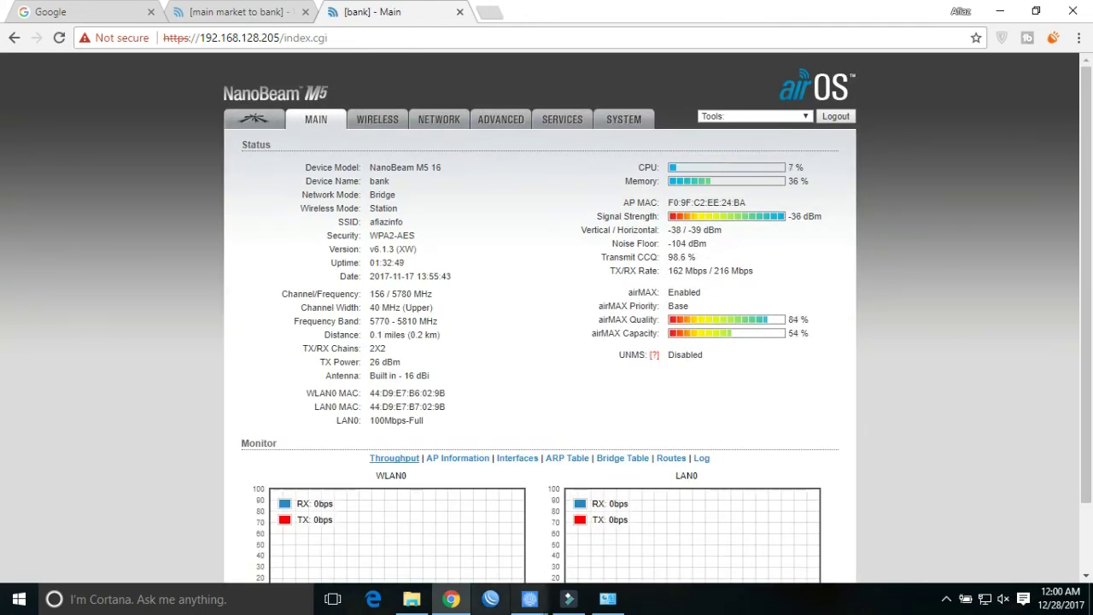
Bring the SERVER TYPES PART 3 Prezi diagram in front of the browser
{"action": "mouse_move", "coordinate": [531, 604]}
{"action": "left_click", "coordinate": [590, 532]}
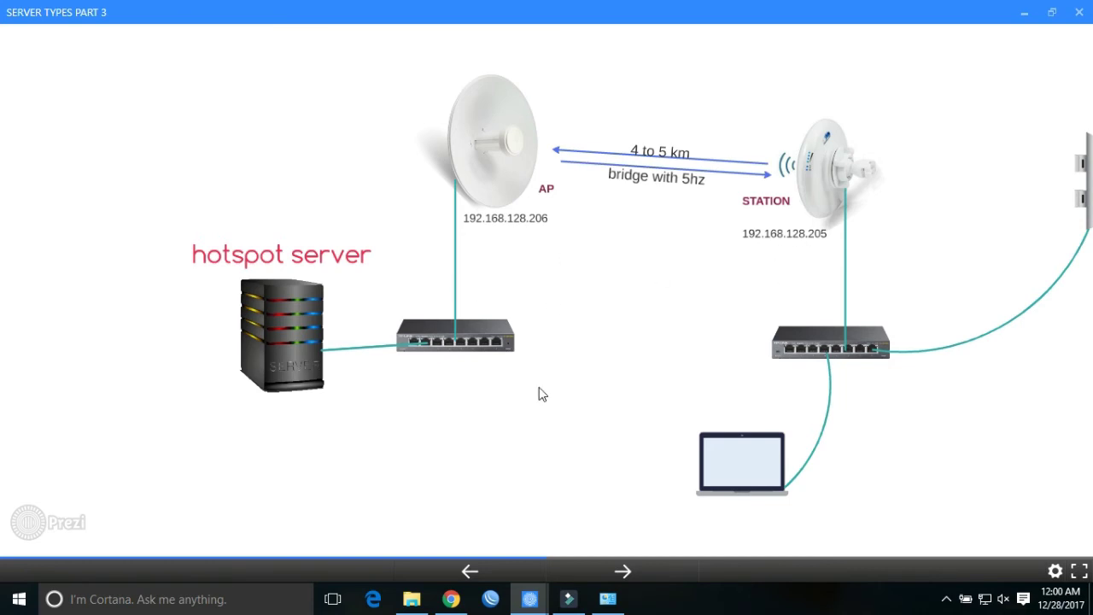
{"action": "mouse_move", "coordinate": [539, 600]}
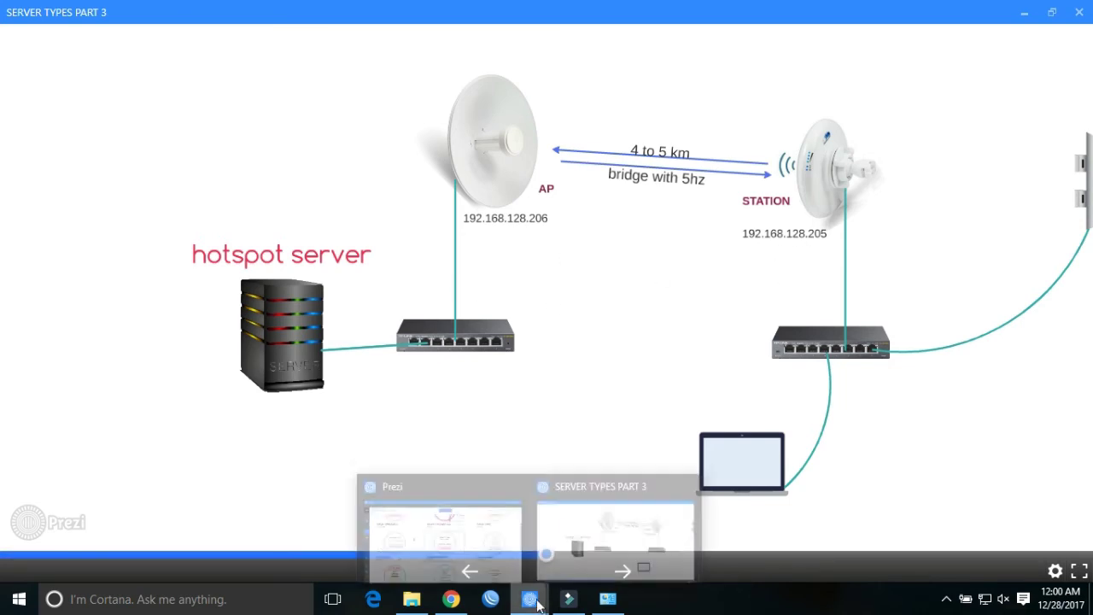
{"action": "left_click", "coordinate": [586, 547]}
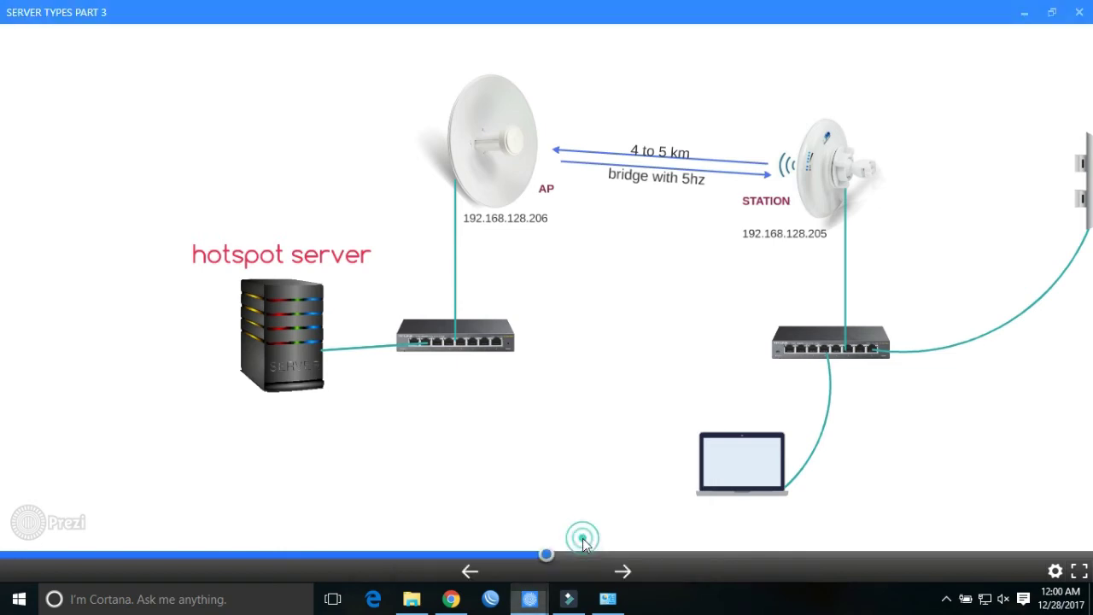
{"action": "mouse_move", "coordinate": [451, 600]}
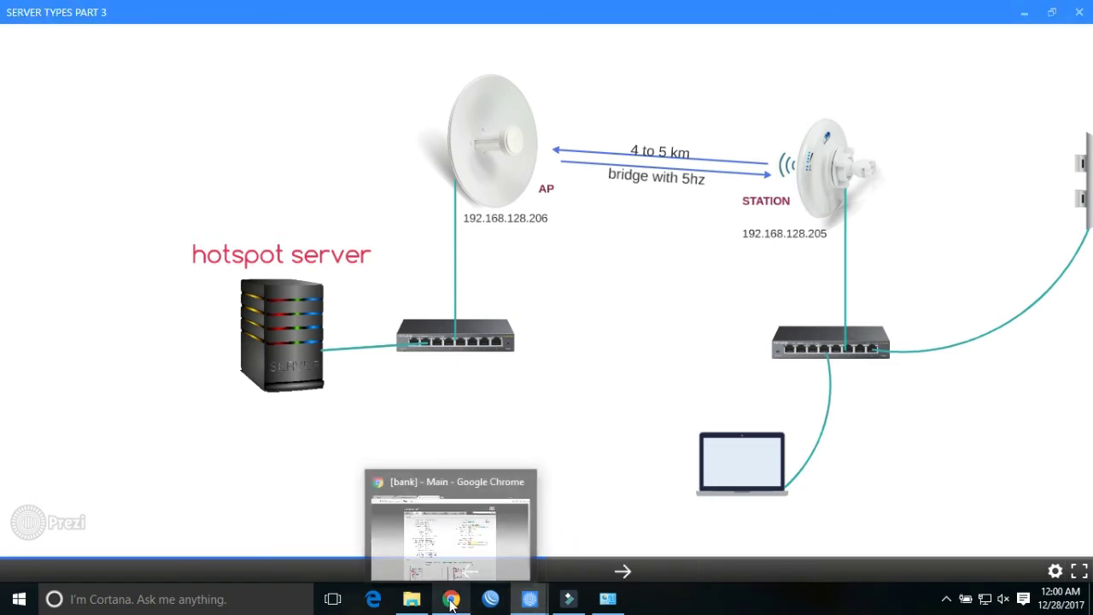
Flip between the station's status tab and the AP's wireless settings tab to compare them
{"action": "left_click", "coordinate": [448, 553]}
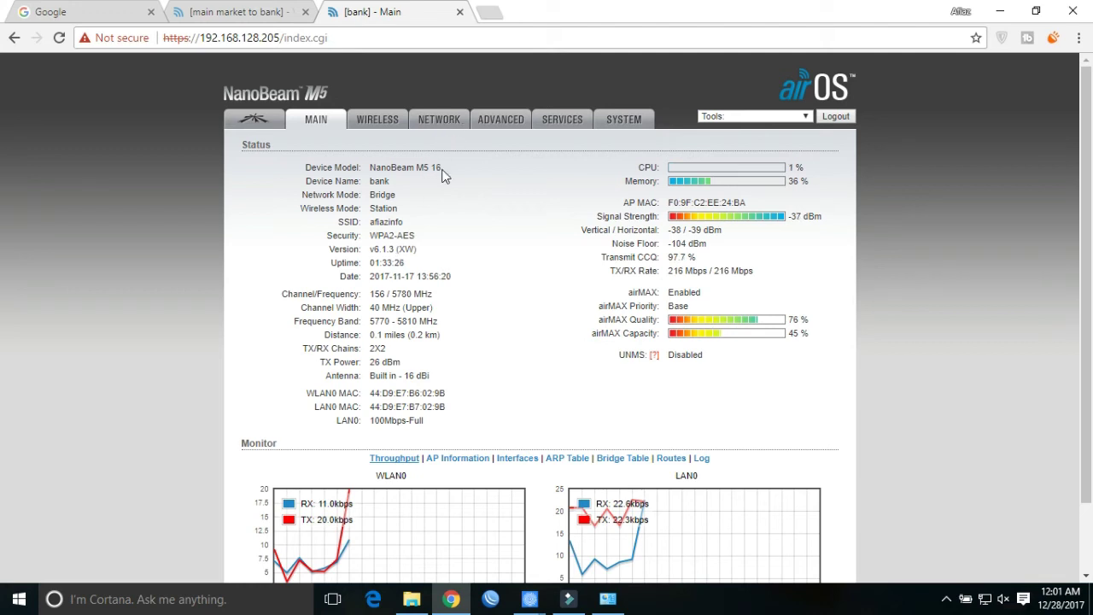
{"action": "left_click", "coordinate": [264, 13]}
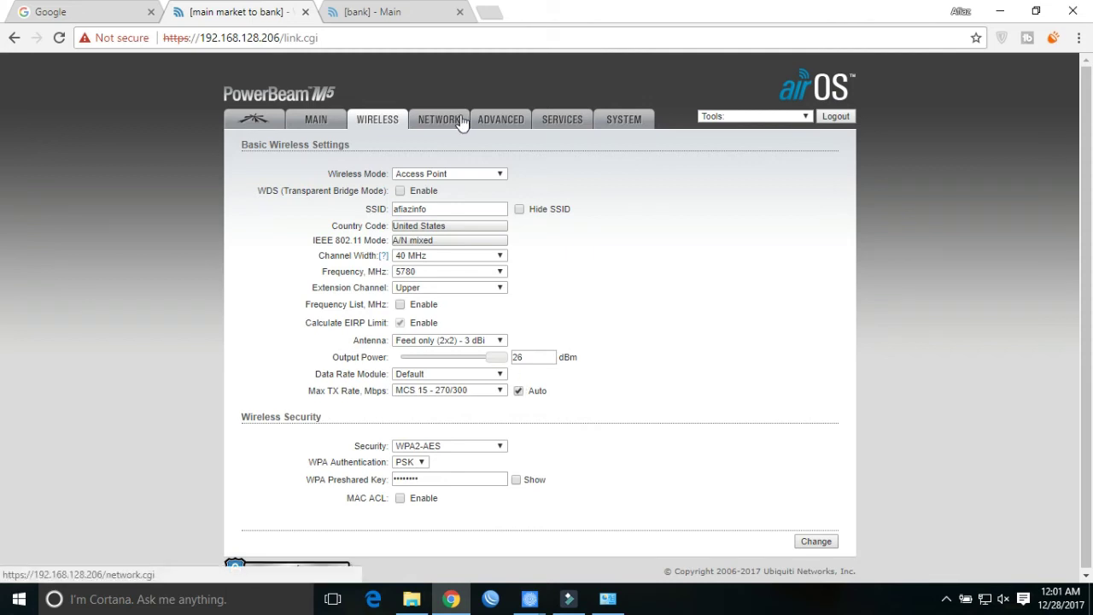
{"action": "left_click", "coordinate": [389, 18]}
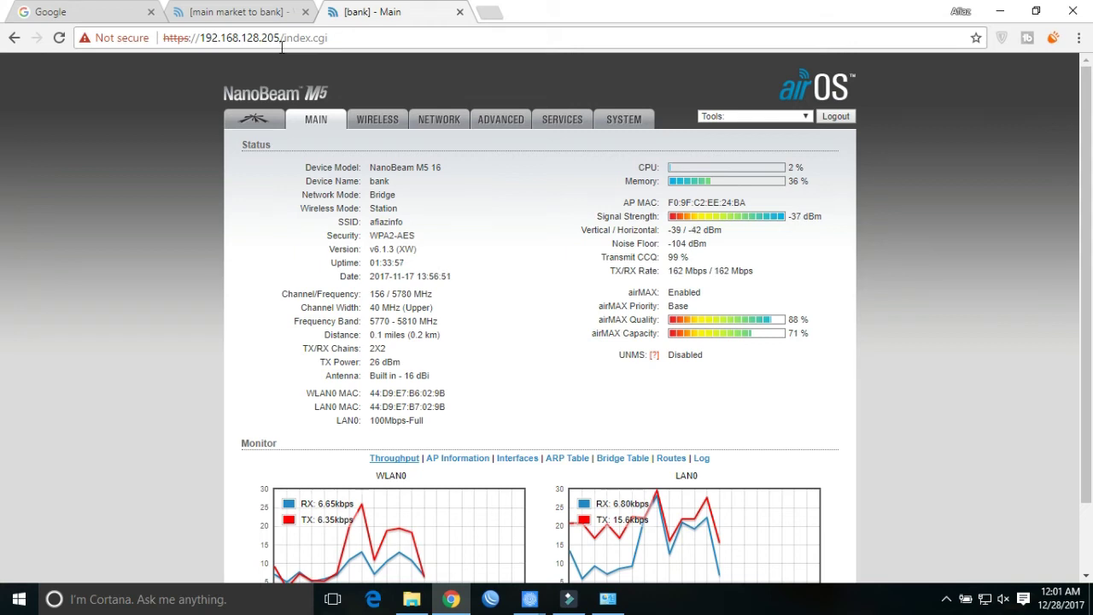
{"action": "left_click", "coordinate": [256, 10]}
{"action": "left_click", "coordinate": [358, 21]}
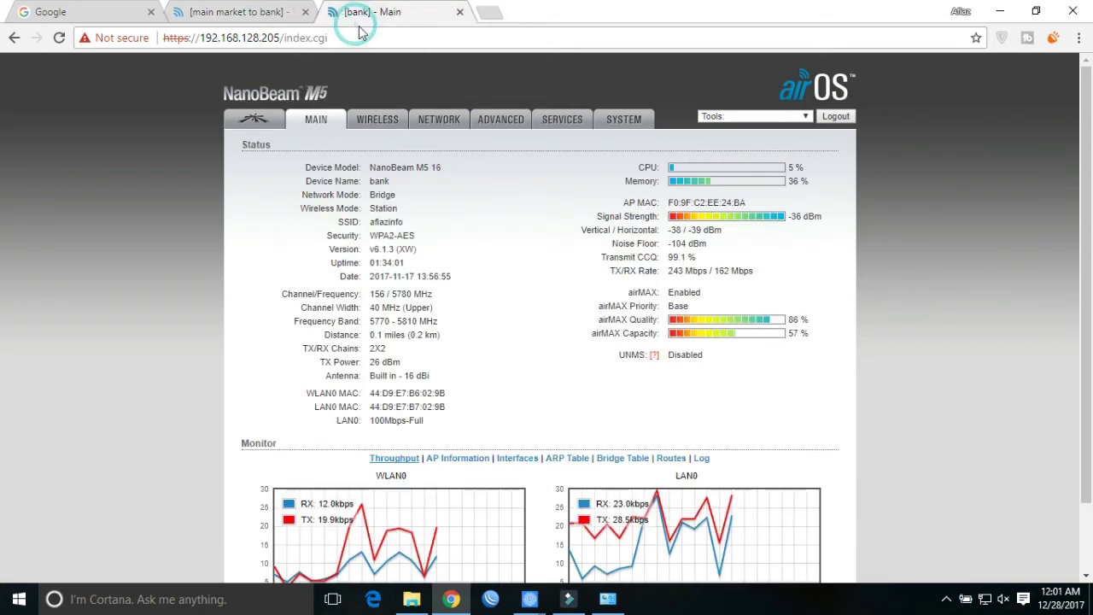
{"action": "left_click", "coordinate": [280, 22]}
{"action": "left_click", "coordinate": [375, 20]}
{"action": "left_click", "coordinate": [289, 24]}
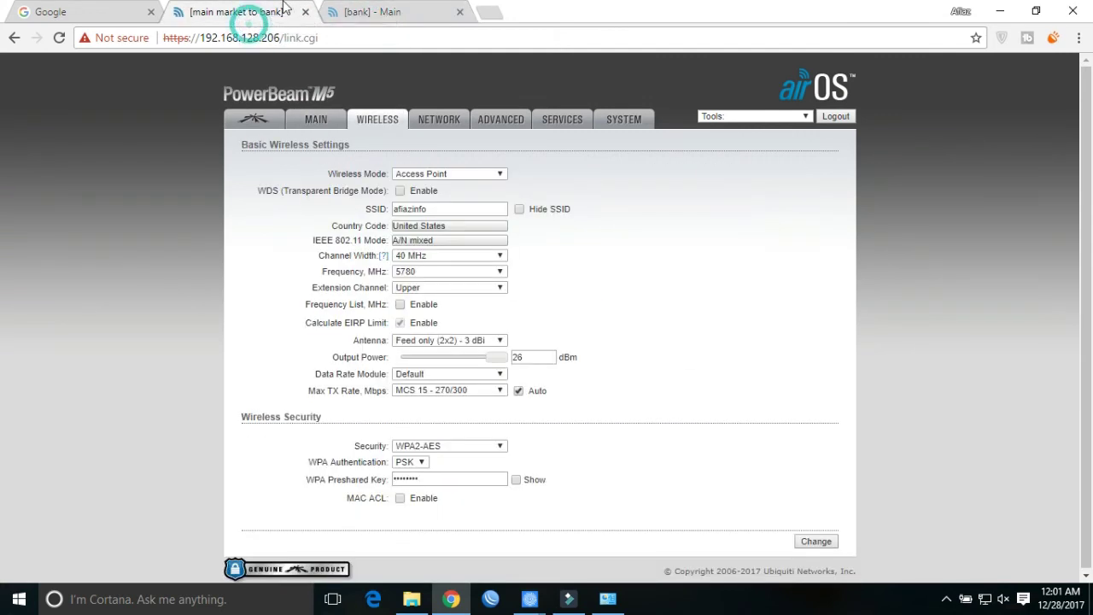
Switch to the Google tab, select its address, then bring back the Prezi diagram
{"action": "left_click", "coordinate": [129, 7]}
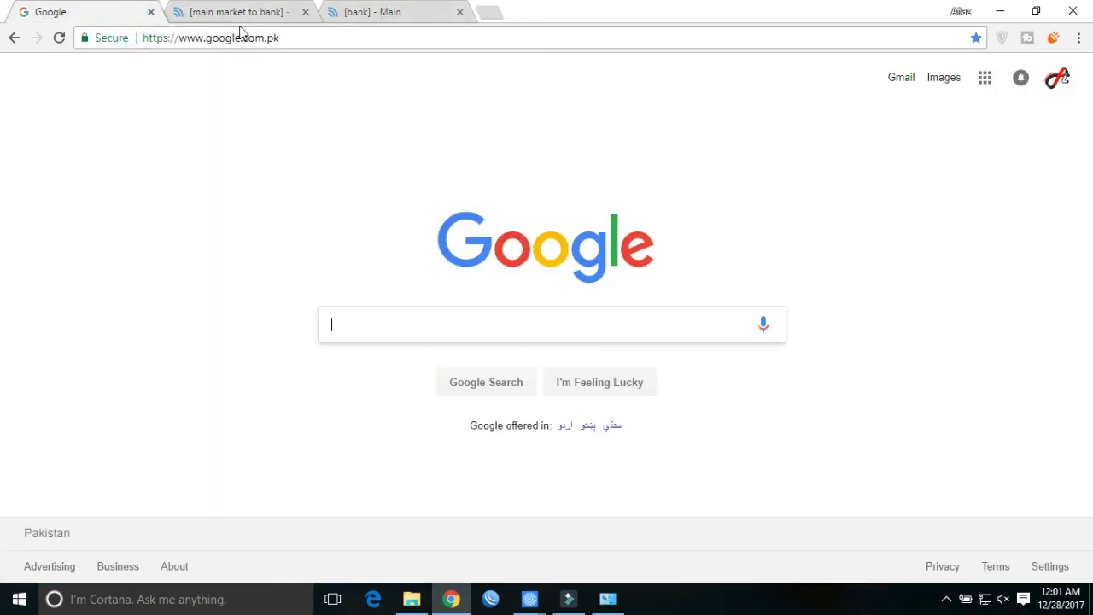
{"action": "left_click", "coordinate": [292, 40]}
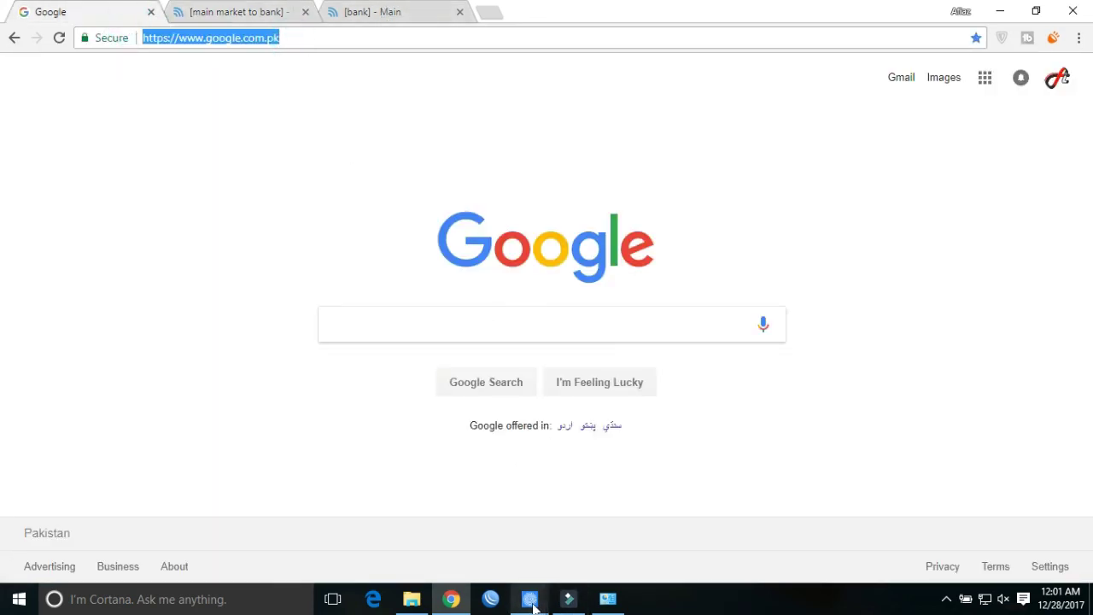
{"action": "mouse_move", "coordinate": [531, 603]}
{"action": "left_click", "coordinate": [577, 565]}
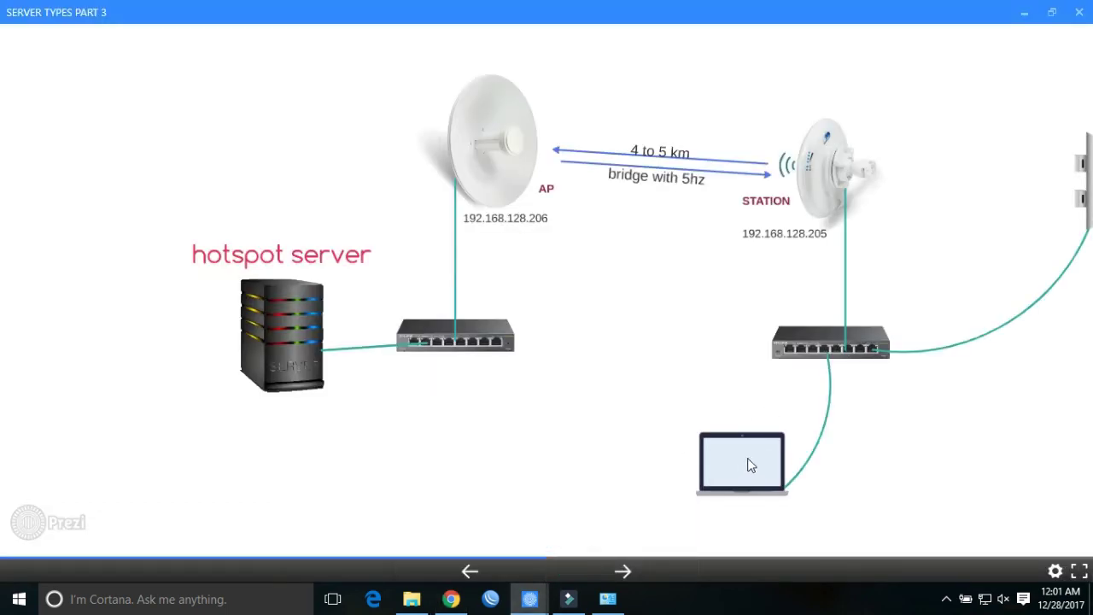